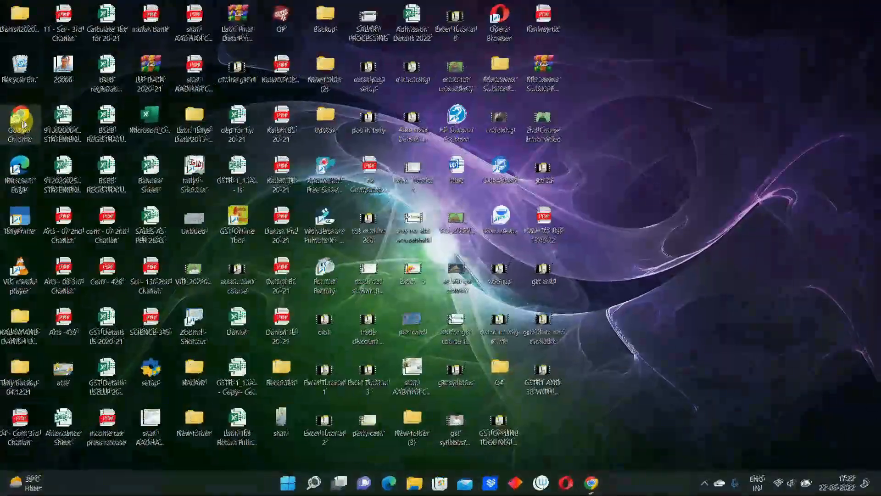
# Launch Google Chrome, go to incometax.gov.in and open the e-Filing login page.
pyautogui.doubleClick(23, 120)
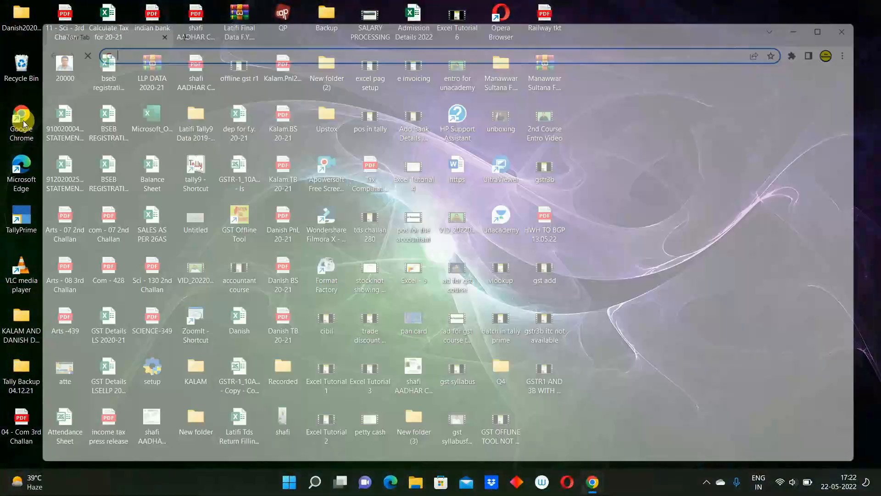
pyautogui.write('inc')
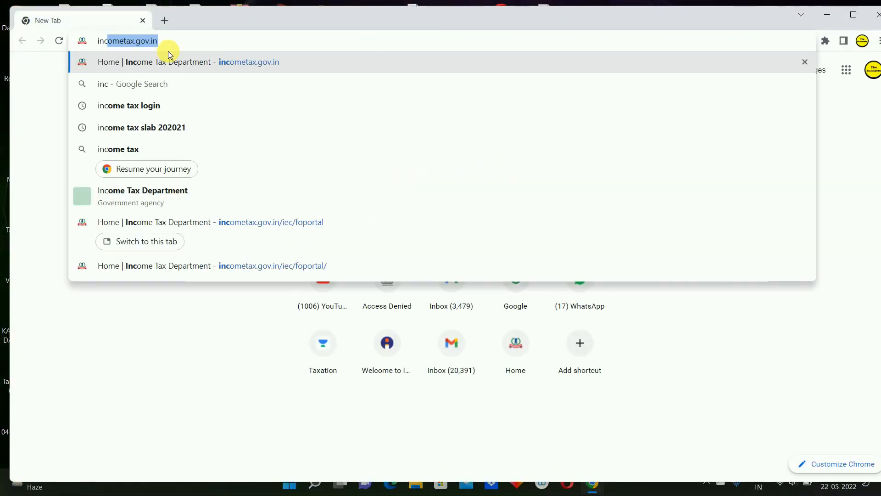
pyautogui.press('Return')
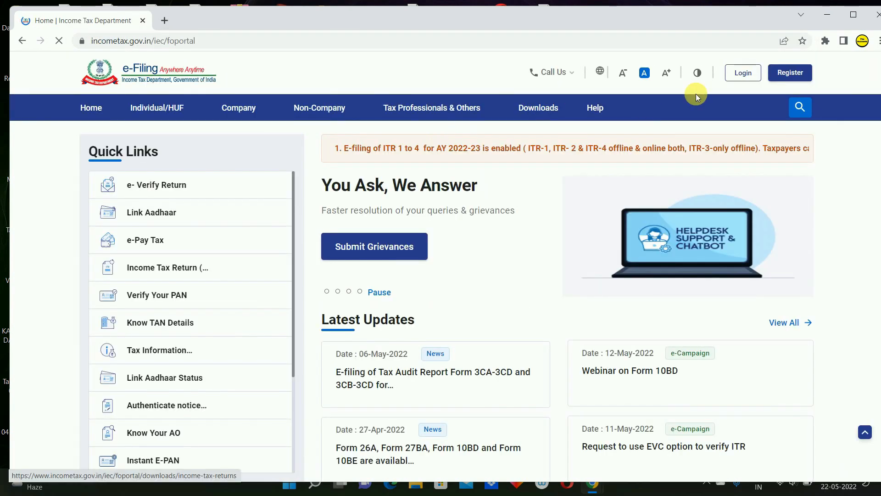
pyautogui.click(745, 77)
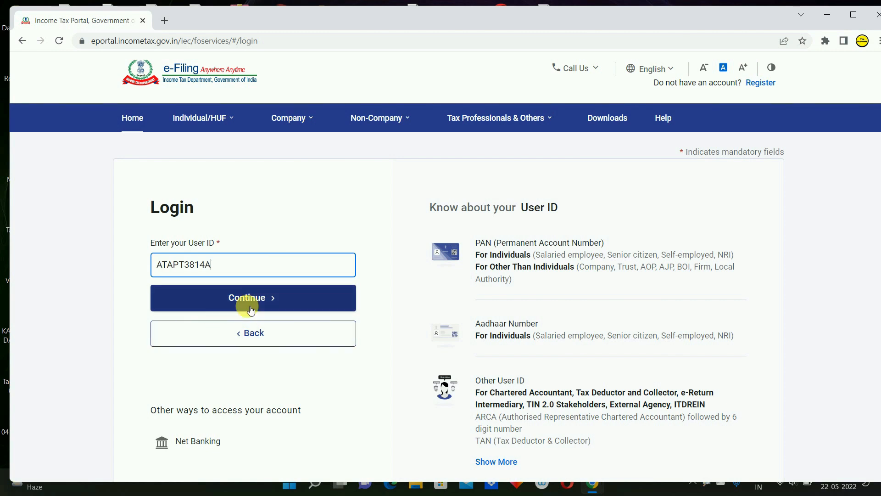
# Log in to the e-Filing account with the user ID, confirming the secure access message and entering the account password.
pyautogui.click(250, 310)
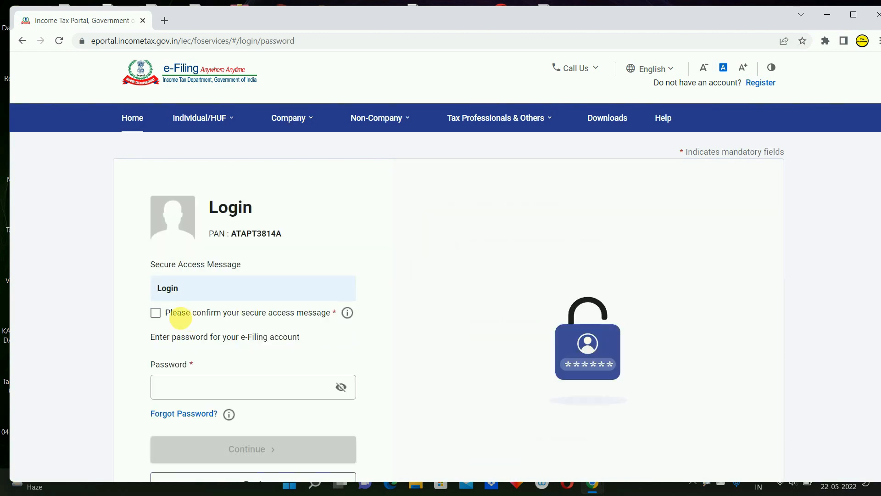
pyautogui.click(156, 313)
pyautogui.click(172, 384)
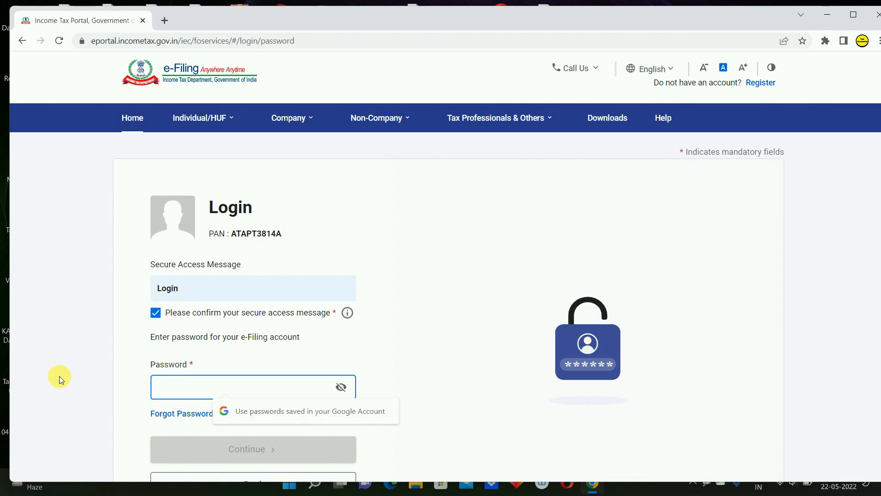
pyautogui.hotkey('ctrl', 'v')
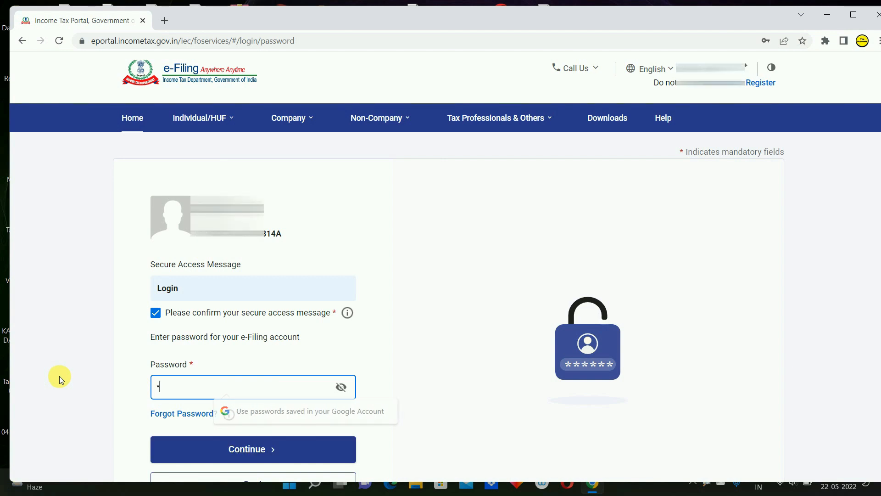
pyautogui.press('Return')
# Begin filing an income tax return for assessment year 2022-23 (Current A.Y.) in Online mode.
pyautogui.click(209, 118)
pyautogui.moveTo(222, 137)
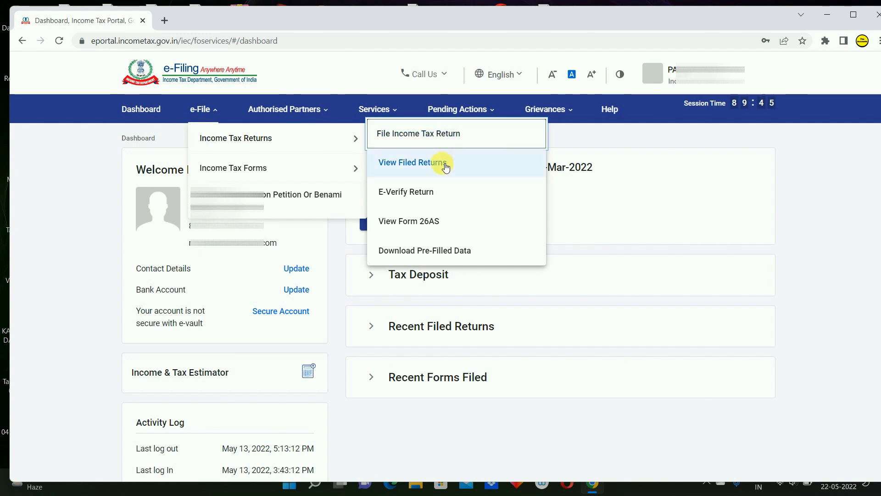
pyautogui.click(423, 146)
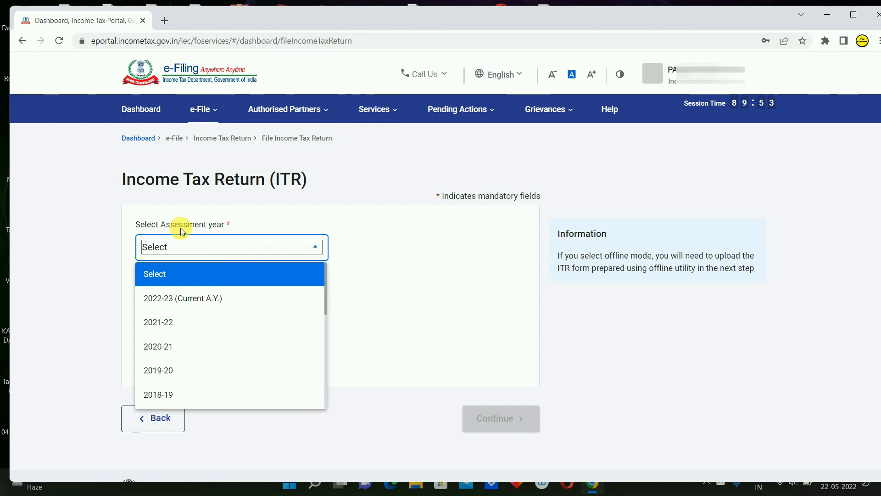
pyautogui.click(179, 299)
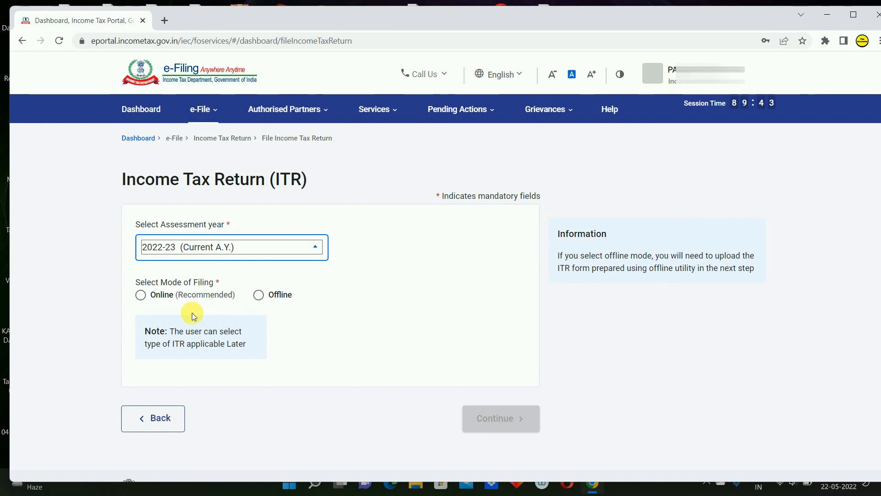
pyautogui.click(143, 297)
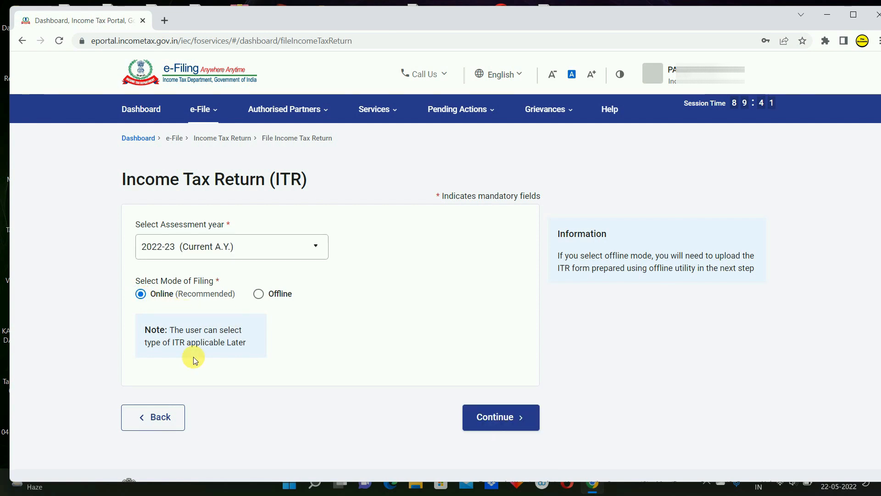
pyautogui.click(477, 425)
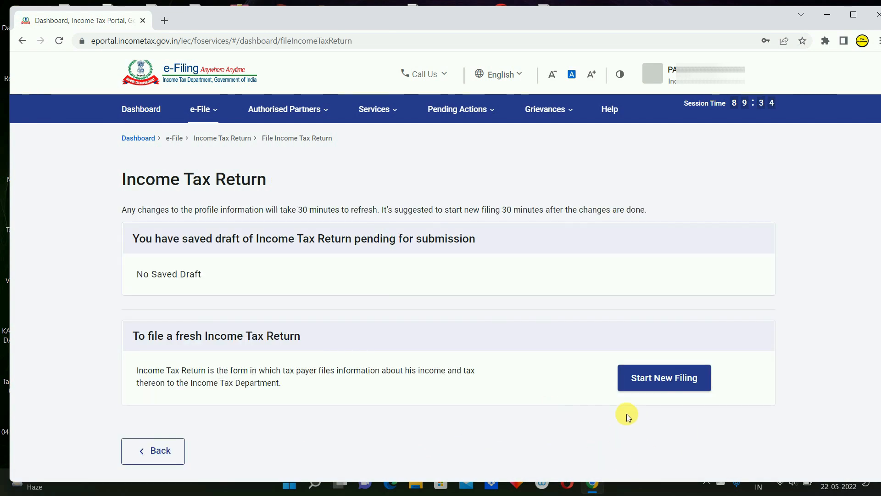
# Start a new filing with the status Individual and proceed with form ITR - 1.
pyautogui.click(673, 380)
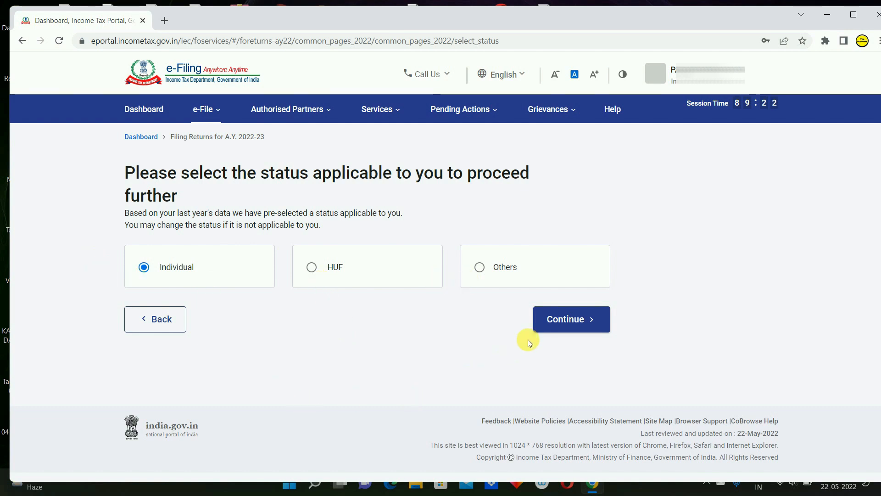
pyautogui.click(570, 318)
pyautogui.click(414, 283)
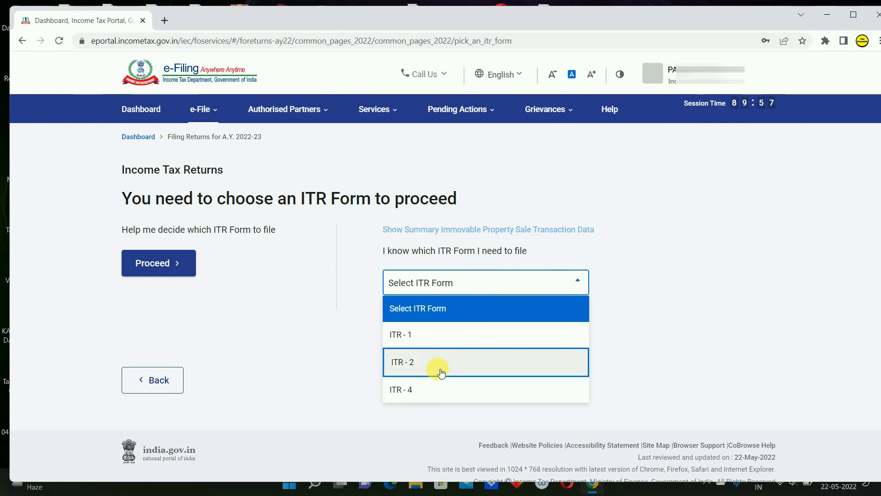
pyautogui.click(429, 336)
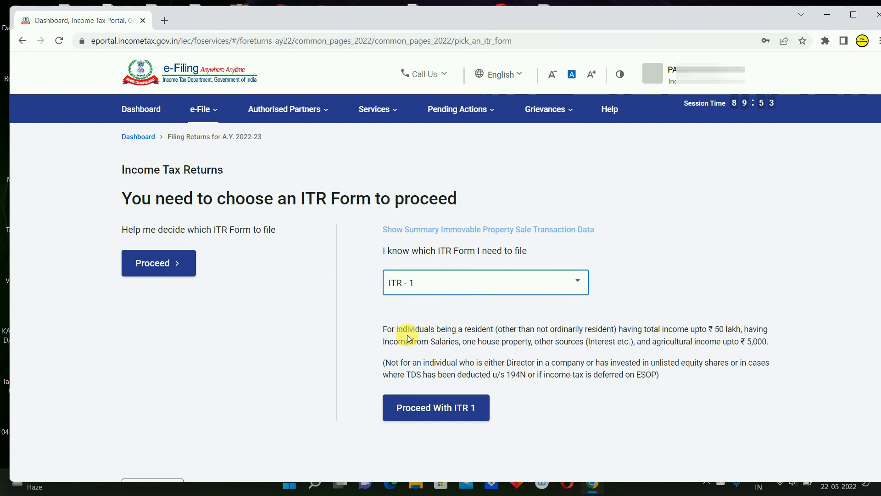
pyautogui.click(465, 416)
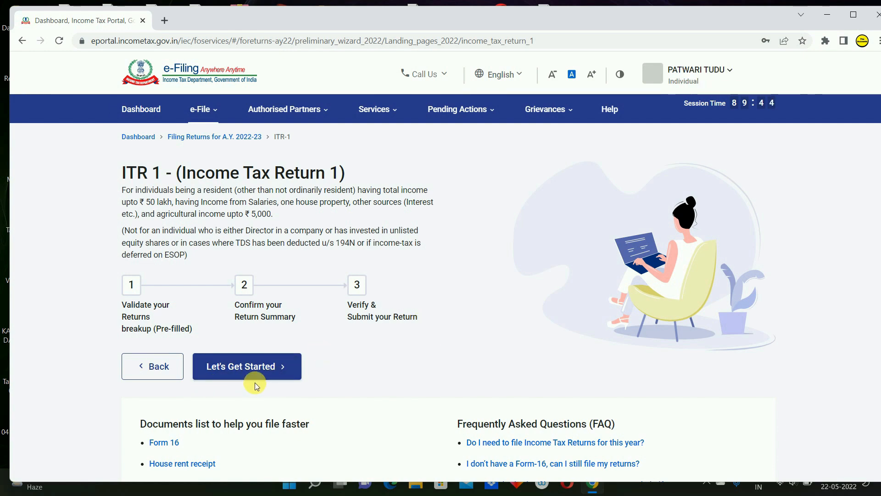
# Get started with the ITR 1 return and give Others as the reason for filing.
pyautogui.click(233, 366)
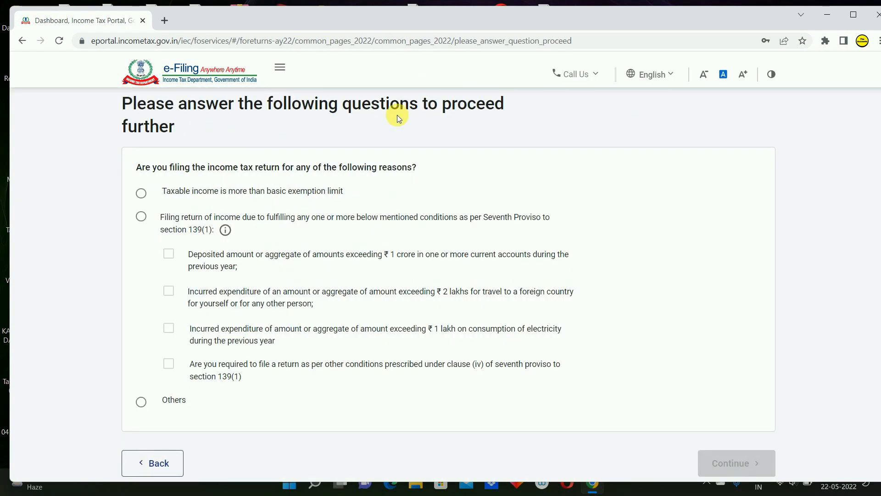
pyautogui.click(141, 402)
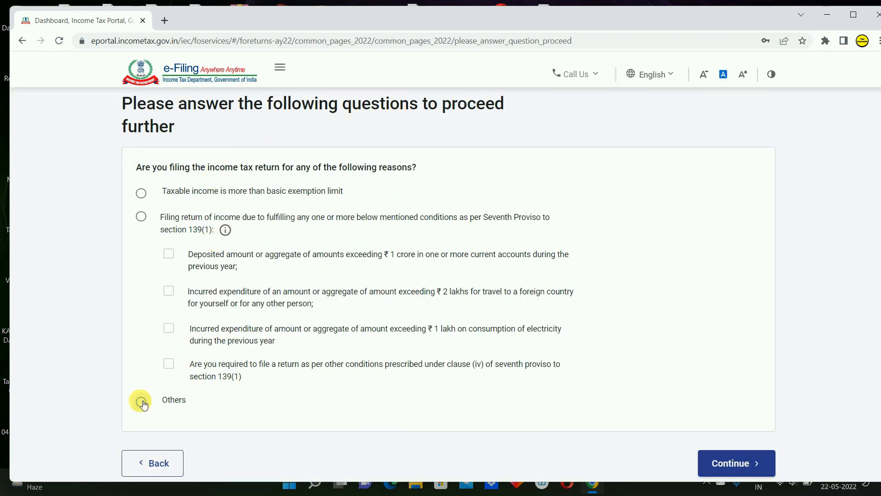
pyautogui.click(734, 465)
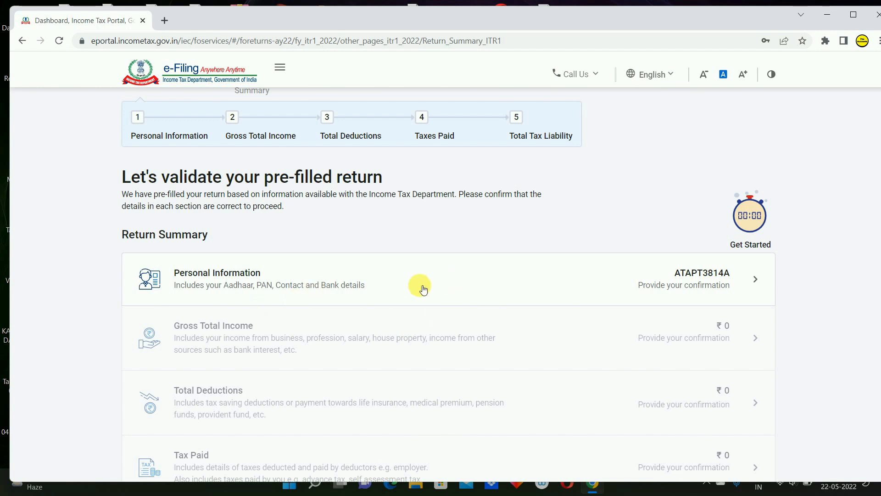
# In Personal Information, set the nature of employment to State Government and answer No to the new tax regime u/s 115BAC.
pyautogui.click(486, 285)
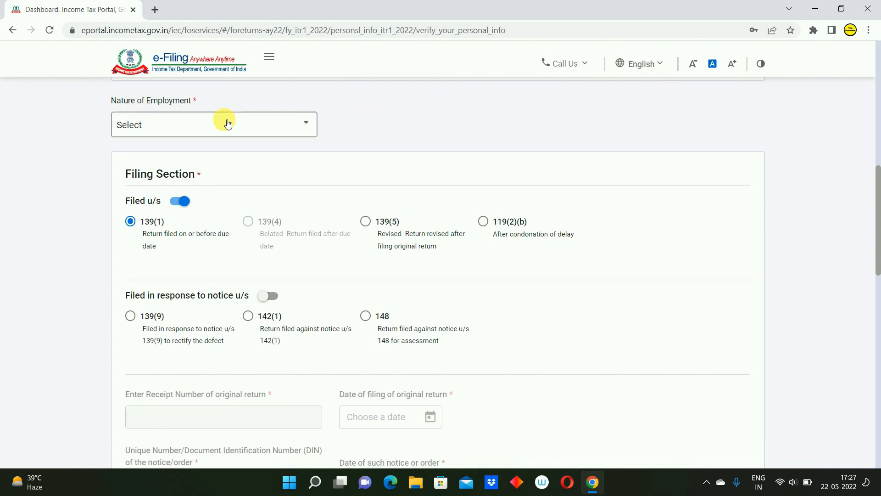
pyautogui.click(303, 127)
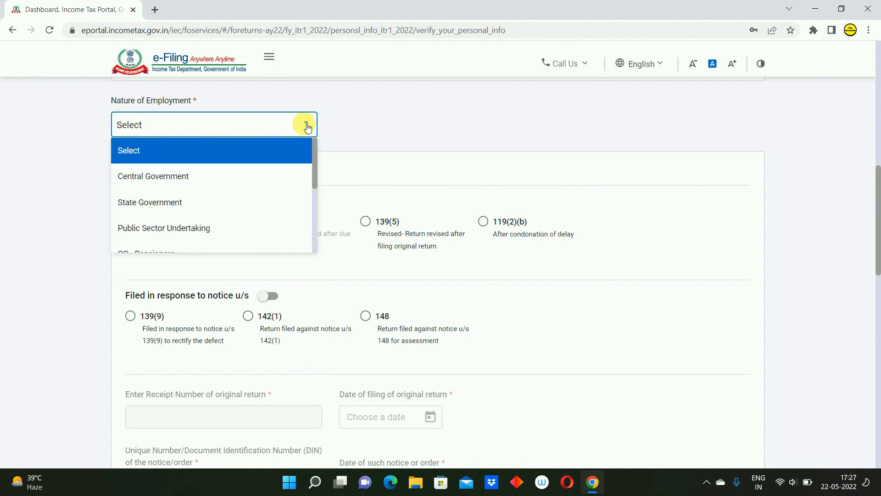
pyautogui.click(186, 208)
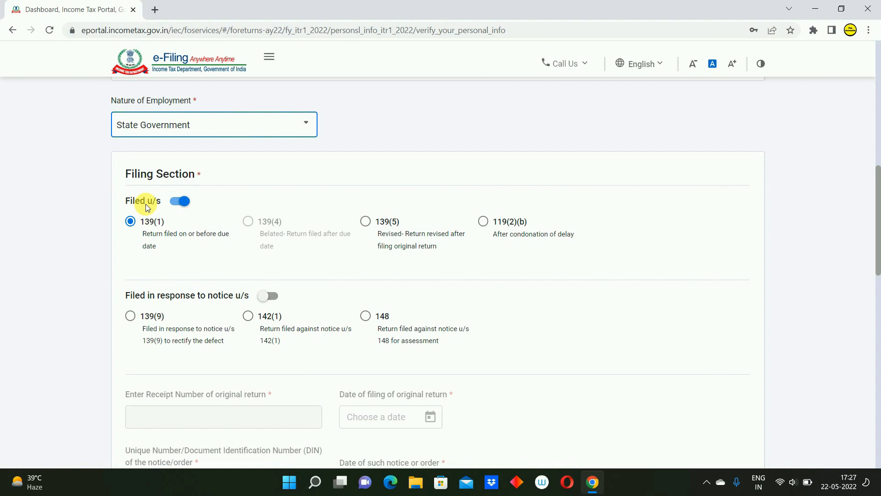
pyautogui.click(50, 200)
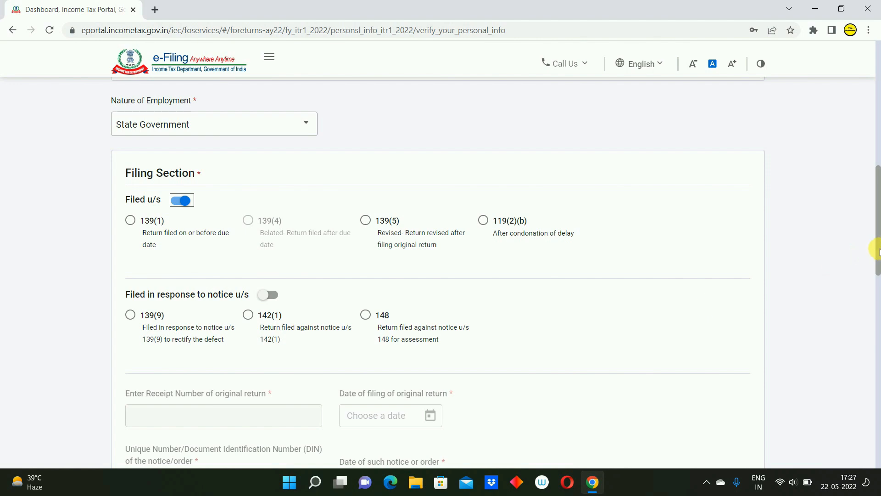
pyautogui.moveTo(876, 250); pyautogui.dragTo(878, 325)
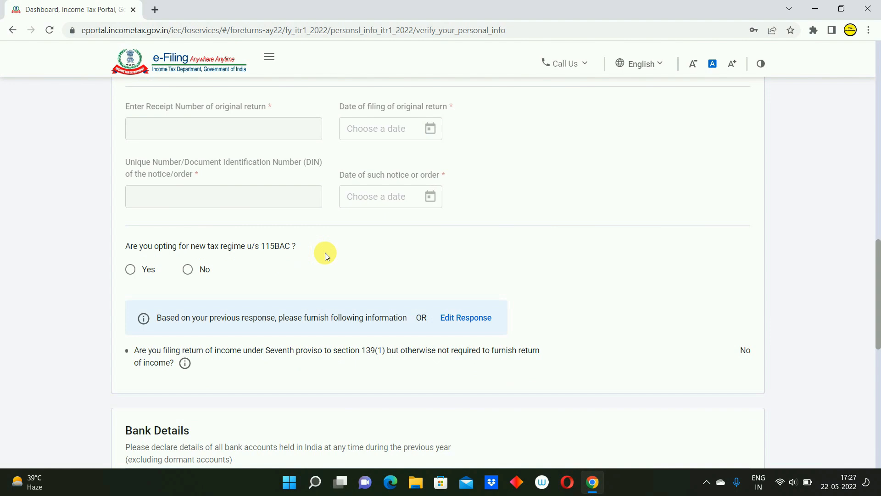
pyautogui.click(208, 269)
# Select the validated bank account for refund and confirm the Personal Information section.
pyautogui.moveTo(877, 294); pyautogui.dragTo(877, 370)
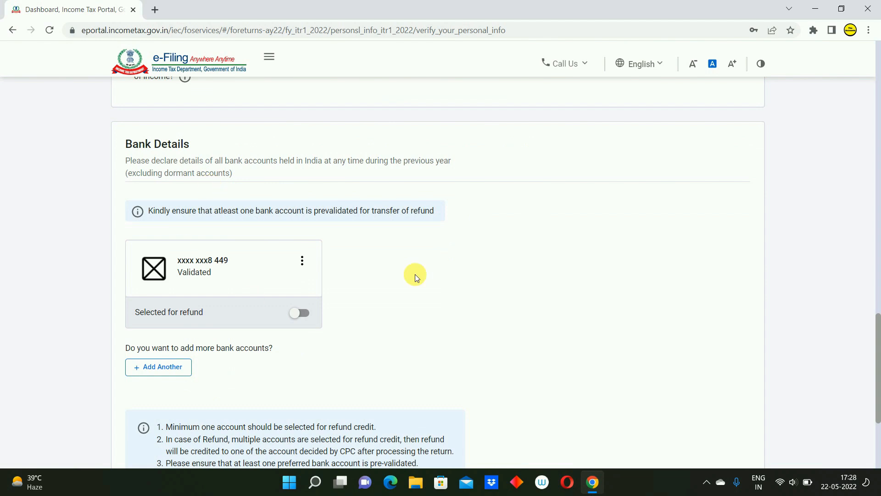
pyautogui.click(300, 315)
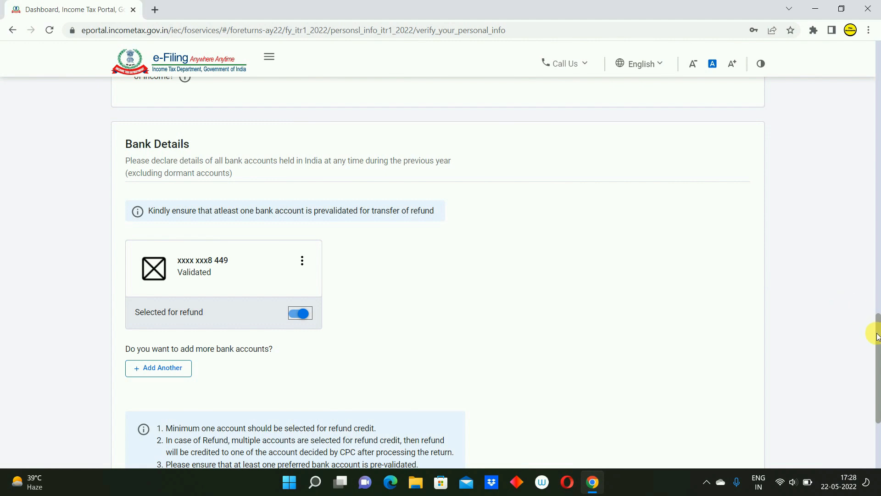
pyautogui.moveTo(878, 337); pyautogui.dragTo(878, 392)
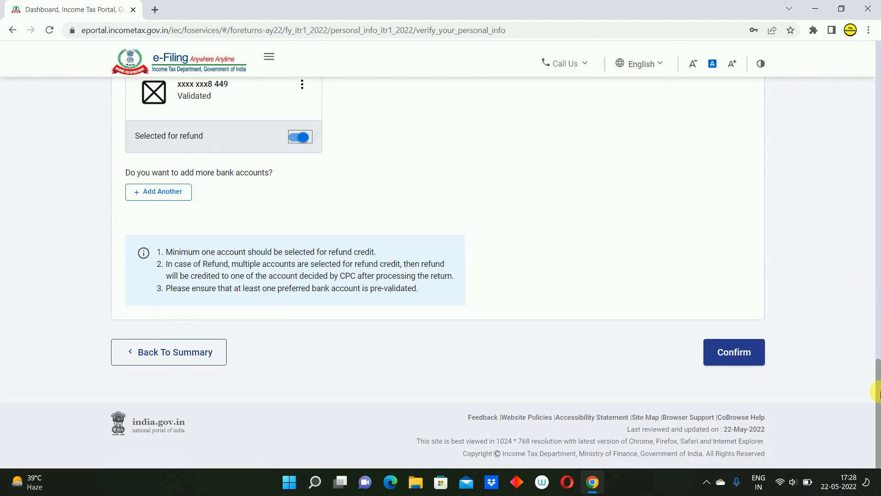
pyautogui.click(739, 360)
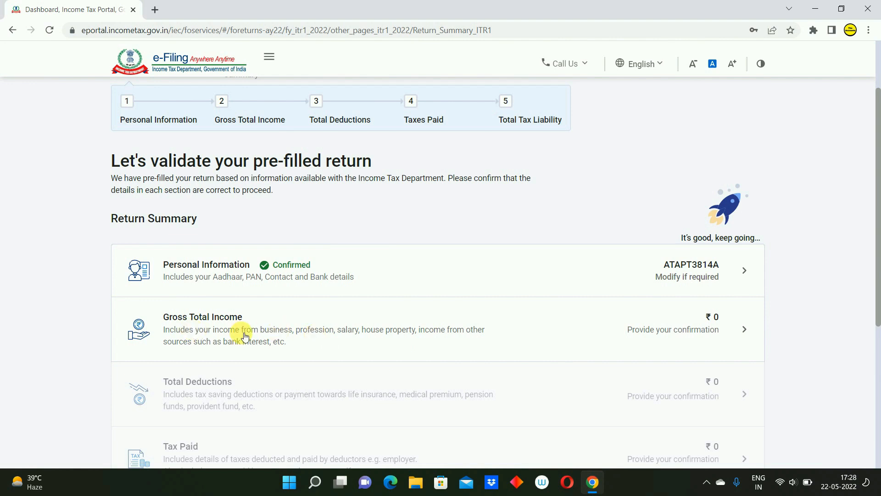
# Open Gross Total Income, answer No to all five salary exemption questions and continue to the income source details.
pyautogui.click(493, 333)
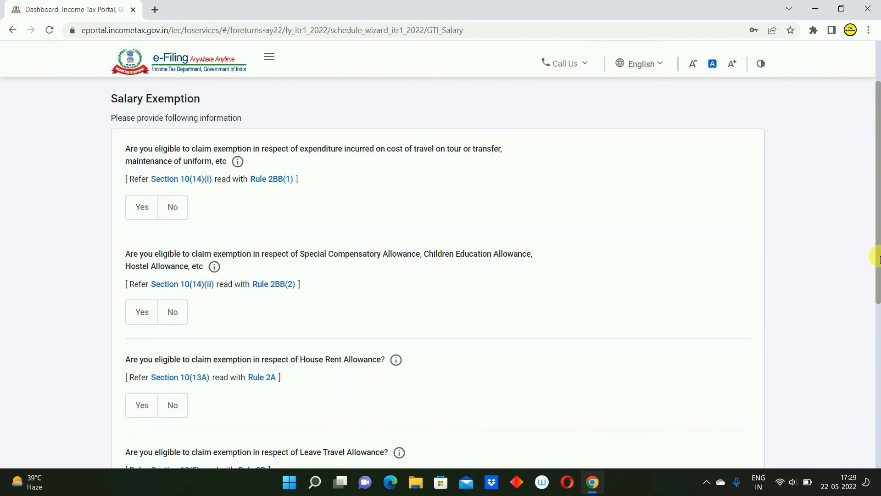
pyautogui.click(171, 207)
pyautogui.click(173, 311)
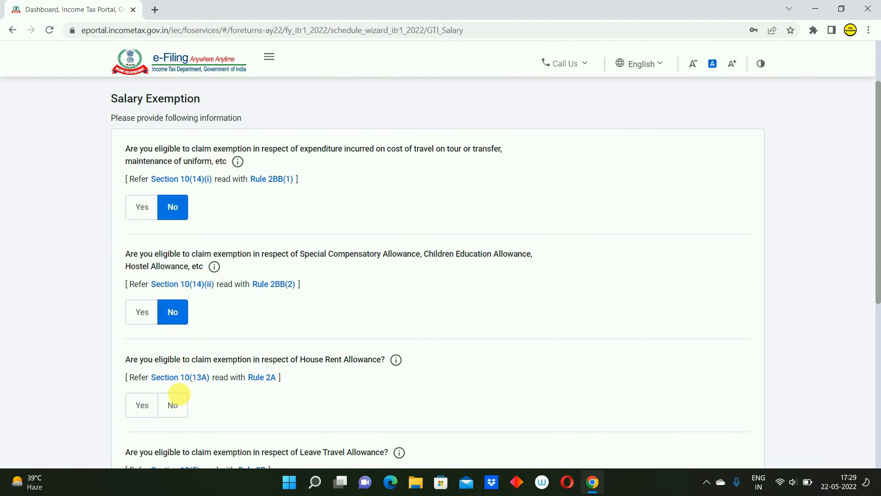
pyautogui.click(173, 405)
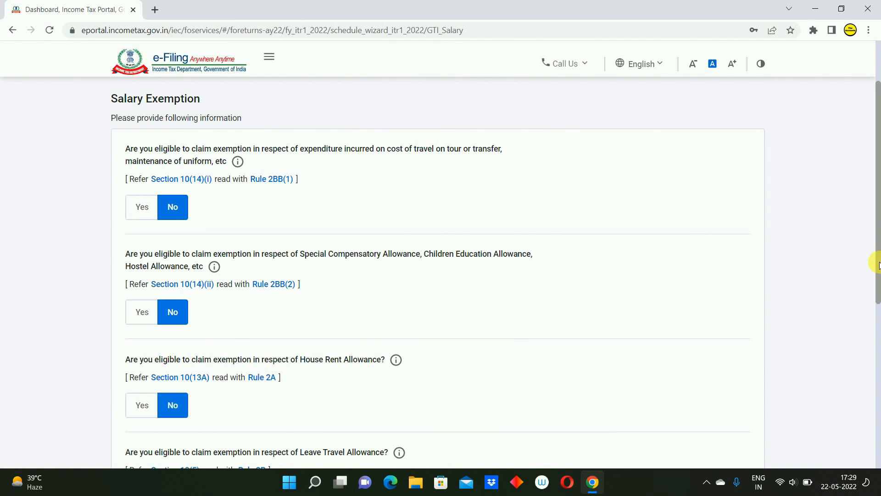
pyautogui.scroll(-3, 679, 332)
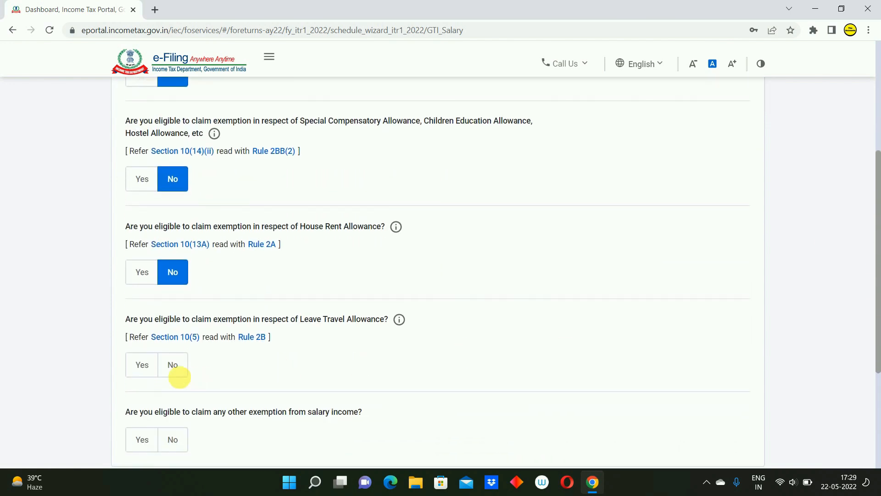
pyautogui.click(173, 365)
pyautogui.click(173, 439)
pyautogui.scroll(-4, 661, 356)
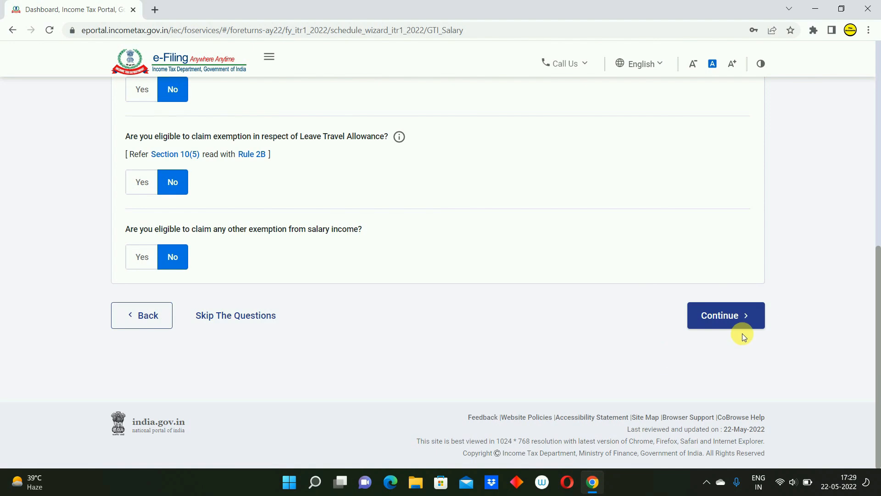
pyautogui.click(728, 318)
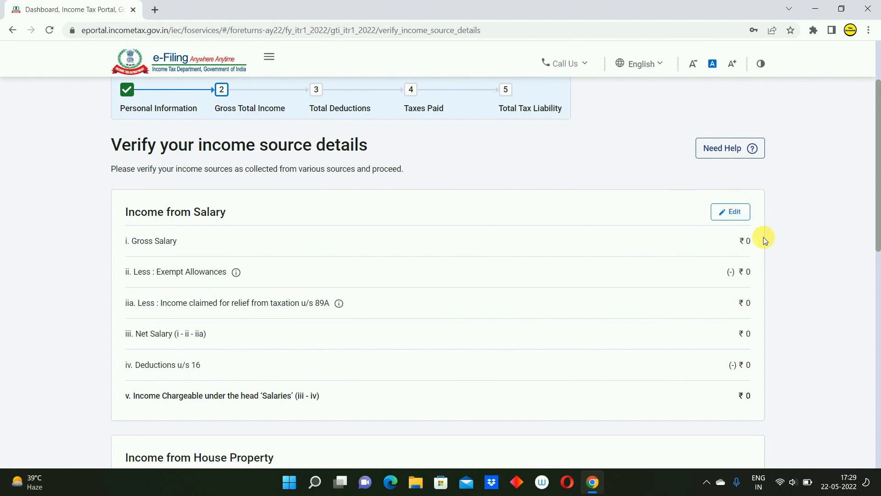
# Edit Income from Salary and set the salary as per section 17(1) to 5,25,650.
pyautogui.click(734, 212)
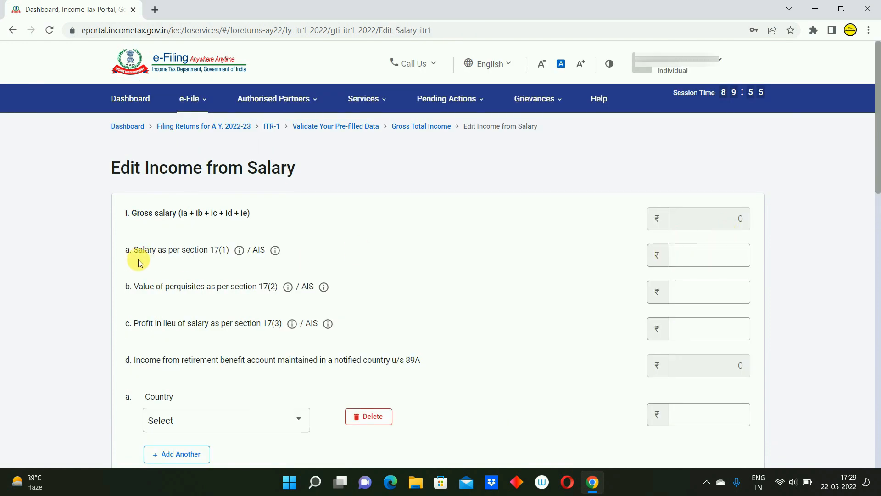
pyautogui.click(698, 258)
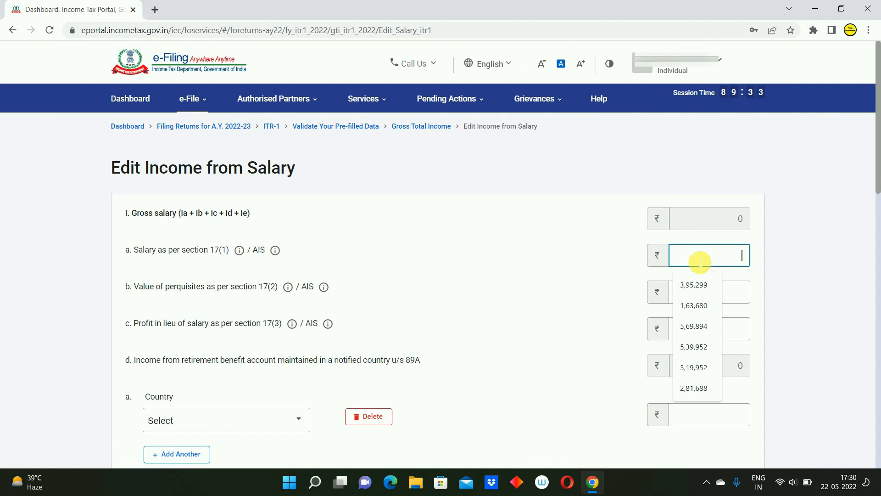
pyautogui.write('525')
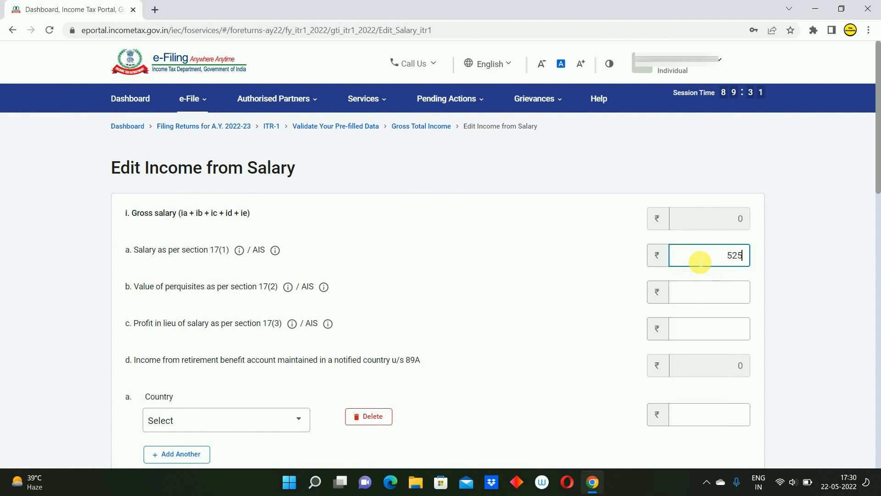
pyautogui.write('650')
pyautogui.press('Tab')
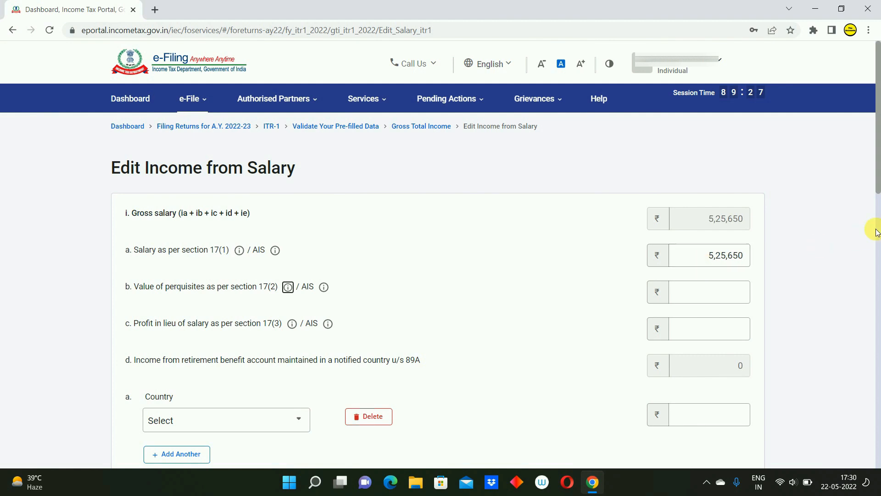
# Review and save the salary income details, and confirm the Gross Total Income section.
pyautogui.moveTo(876, 185); pyautogui.dragTo(876, 365)
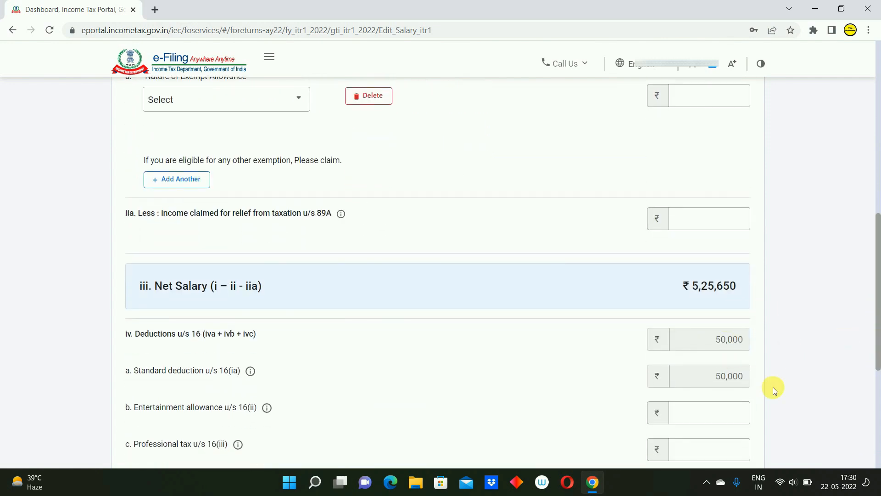
pyautogui.moveTo(876, 346); pyautogui.dragTo(876, 198)
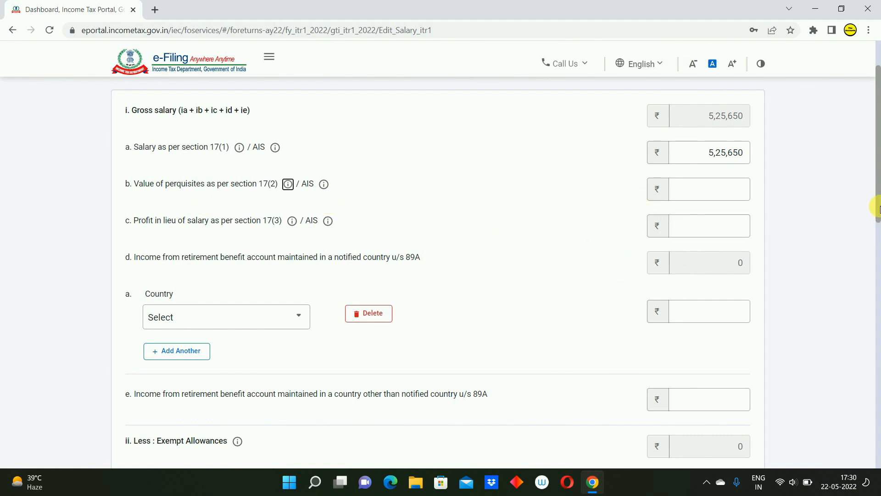
pyautogui.moveTo(877, 209); pyautogui.dragTo(877, 425)
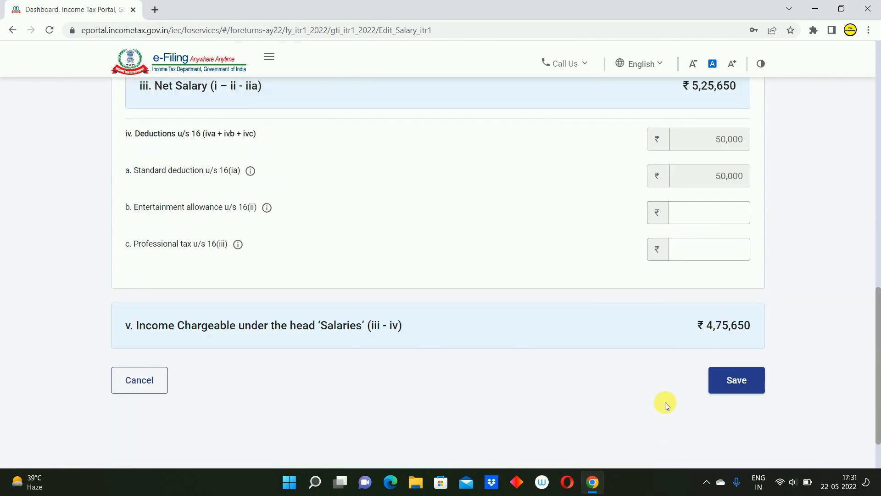
pyautogui.click(735, 389)
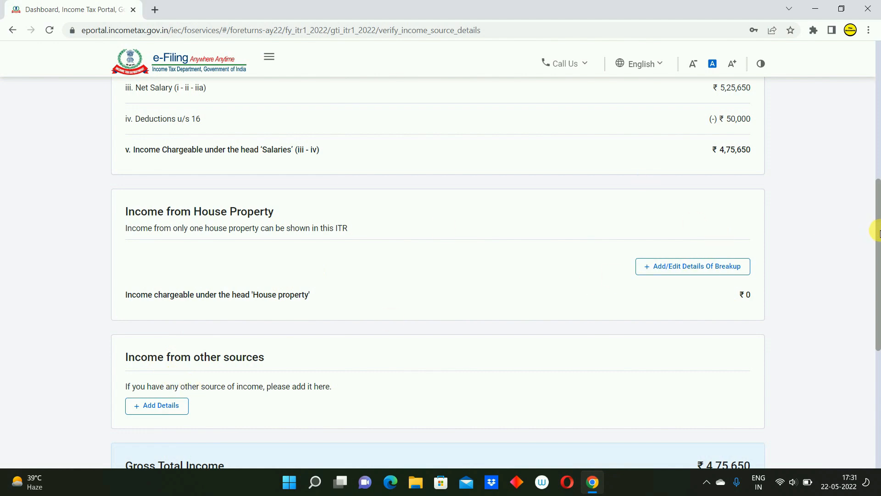
pyautogui.moveTo(877, 232); pyautogui.dragTo(848, 348)
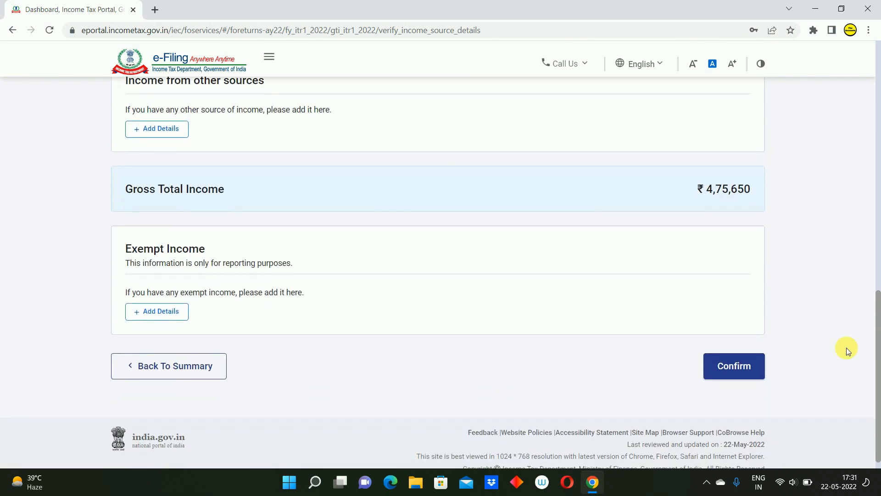
pyautogui.click(747, 370)
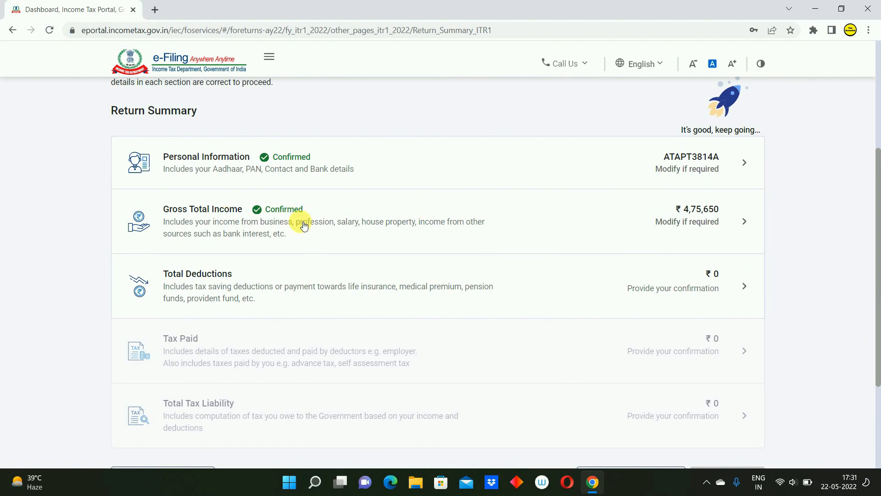
# Open Total Deductions and answer No to the questions on donations, research or rural development donations, section 80GG and section 80C.
pyautogui.click(268, 302)
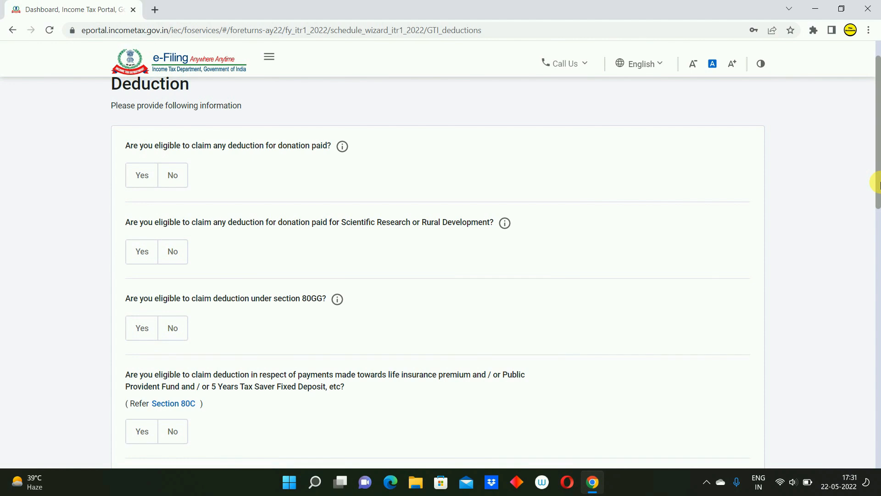
pyautogui.moveTo(877, 184); pyautogui.dragTo(878, 179)
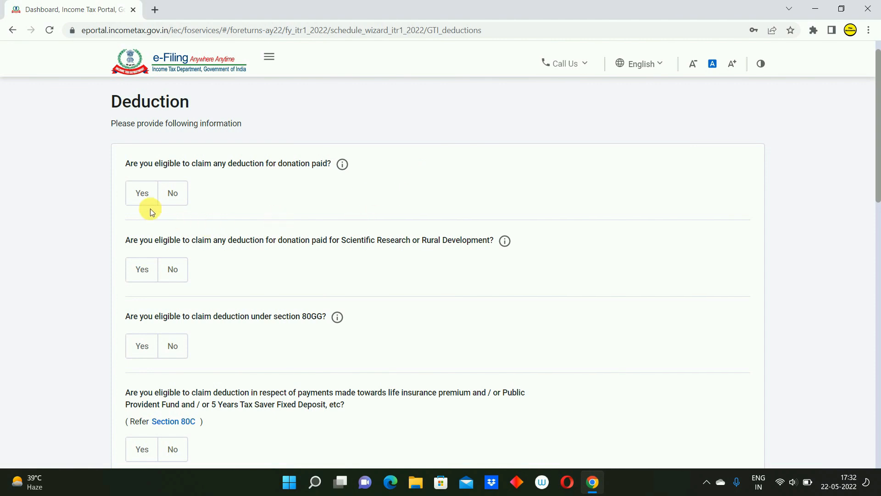
pyautogui.click(173, 195)
pyautogui.click(178, 270)
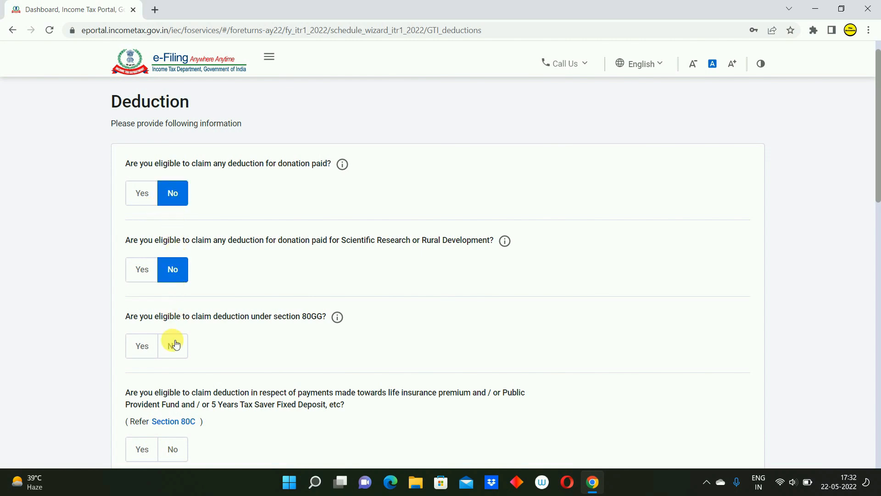
pyautogui.click(173, 344)
pyautogui.click(173, 450)
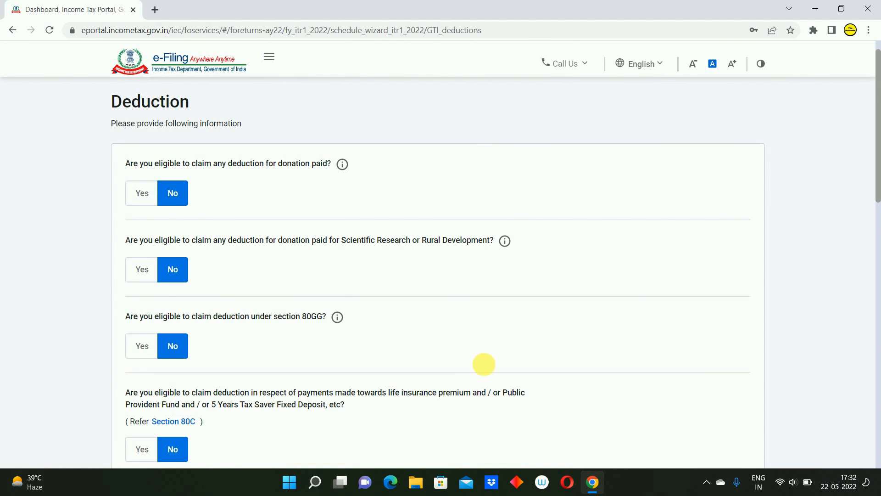
# Answer No to the remaining deduction questions, from section 80CCD(2) through any other deduction, and continue to the deductions verification.
pyautogui.scroll(-4, 878, 199)
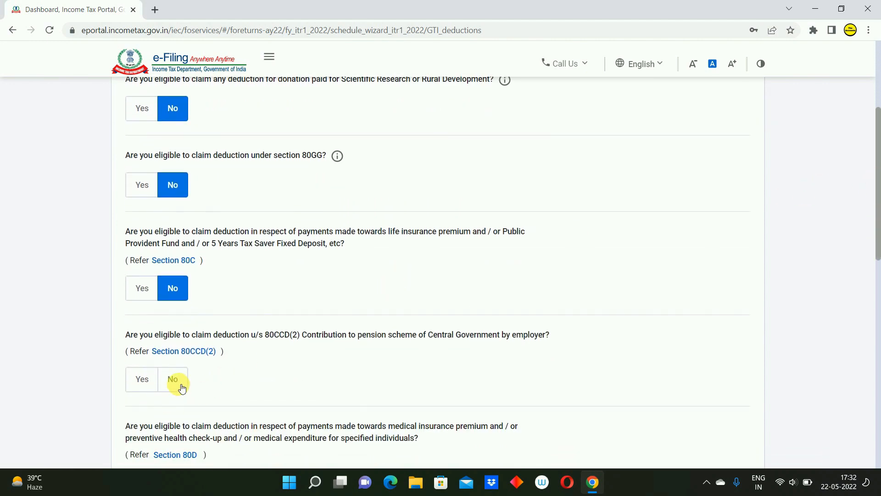
pyautogui.click(181, 387)
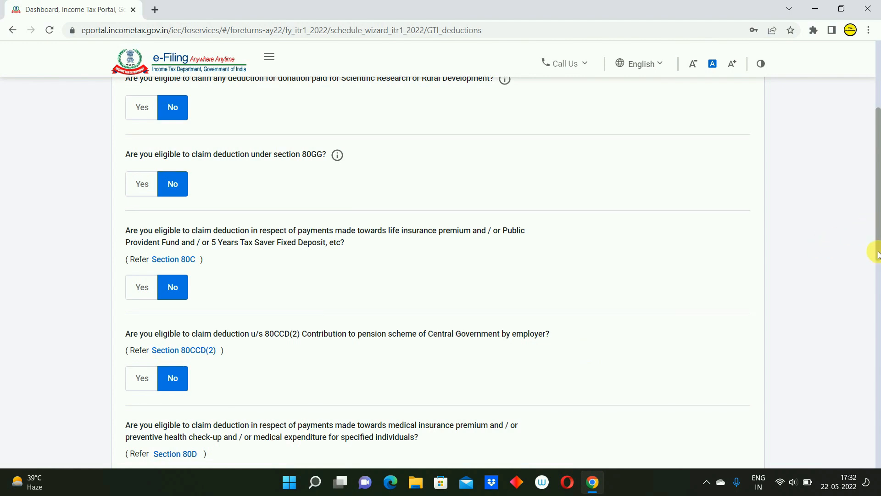
pyautogui.moveTo(875, 226); pyautogui.dragTo(875, 301)
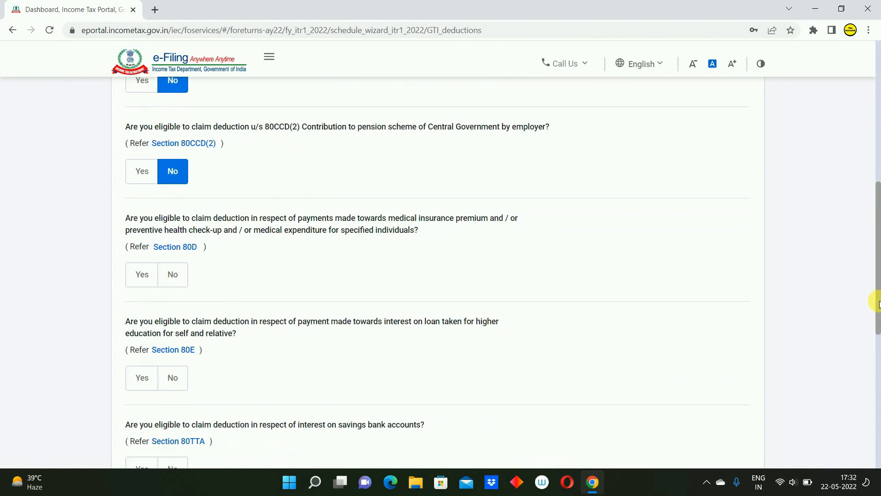
pyautogui.click(176, 274)
pyautogui.click(174, 387)
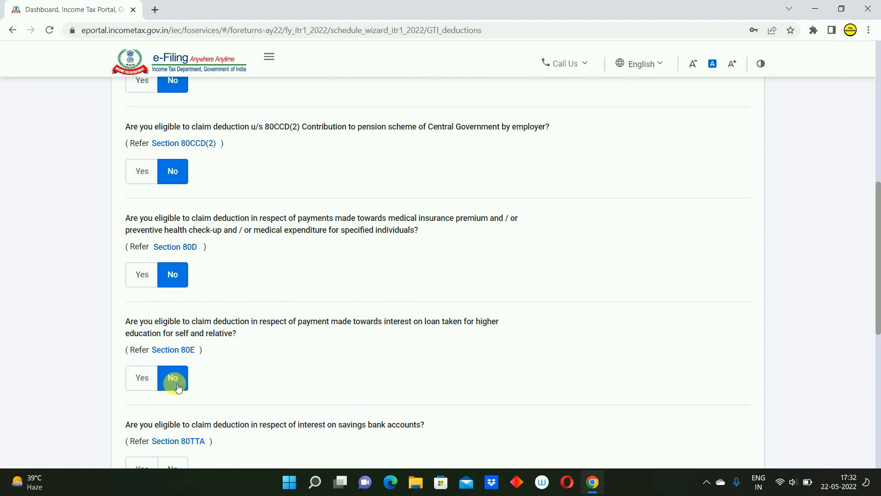
pyautogui.moveTo(867, 219); pyautogui.dragTo(867, 302)
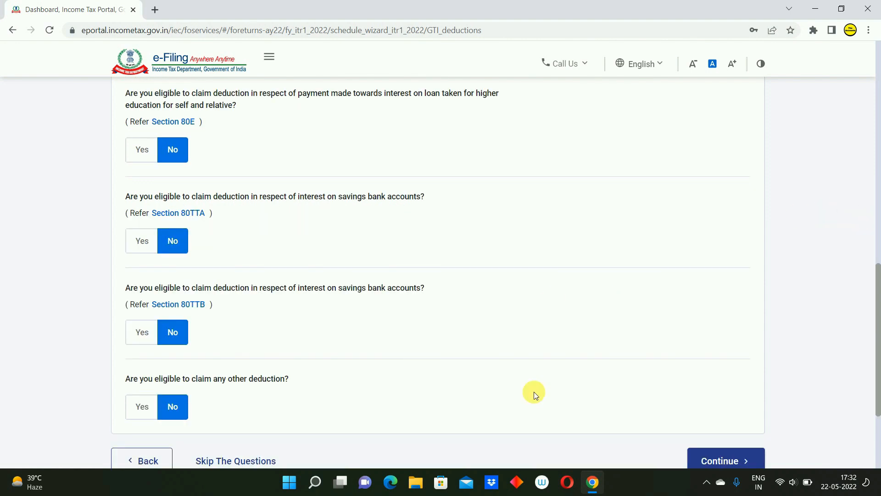
pyautogui.click(720, 460)
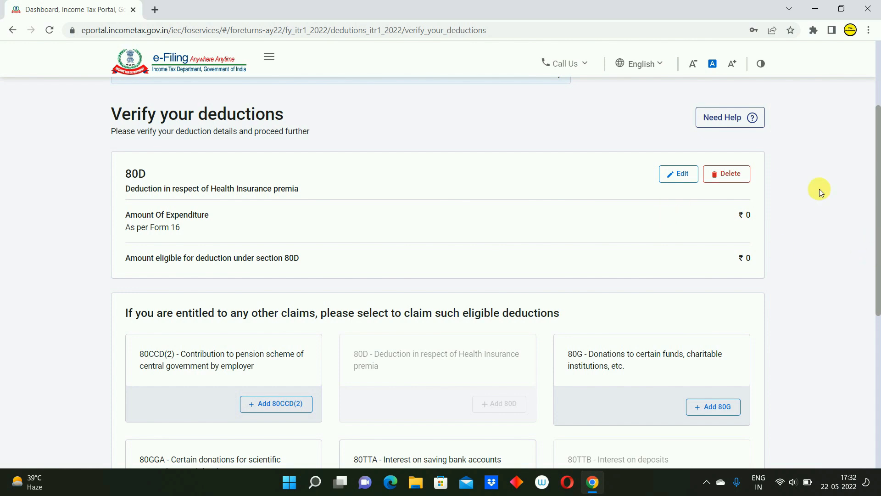
# Confirm the Total Deductions and Tax Paid sections of the return without adding any entries.
pyautogui.moveTo(877, 272); pyautogui.dragTo(877, 377)
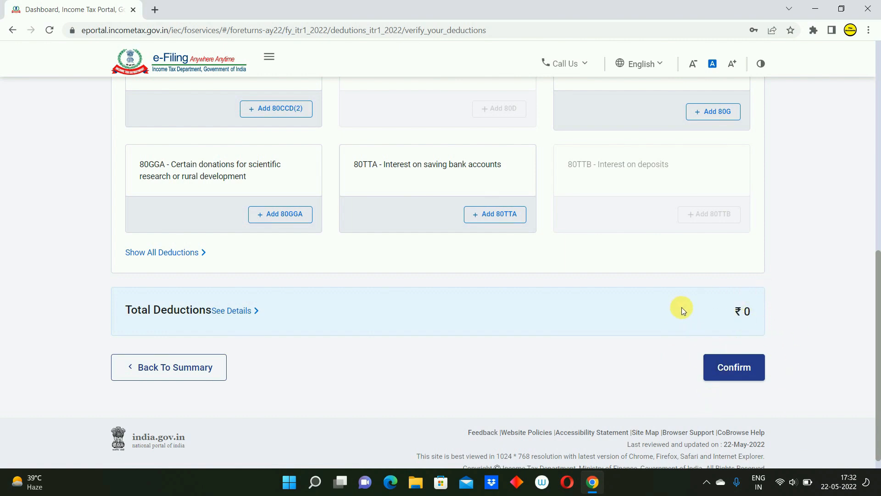
pyautogui.click(733, 367)
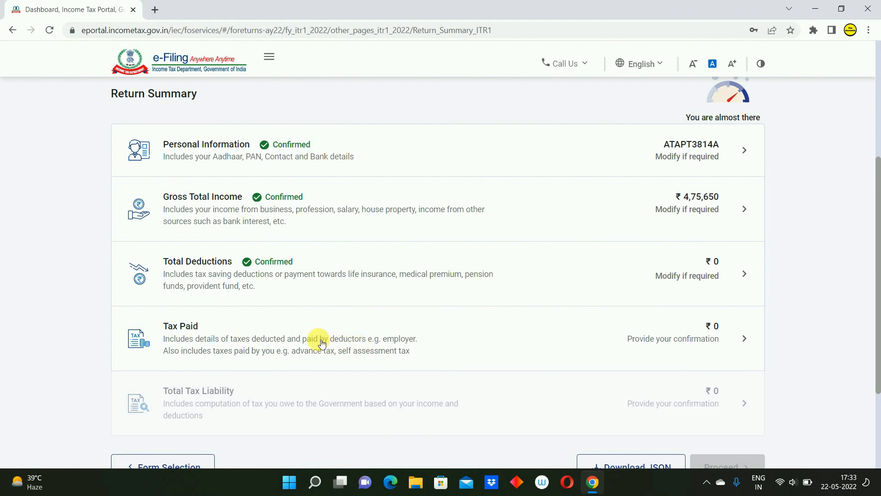
pyautogui.click(349, 346)
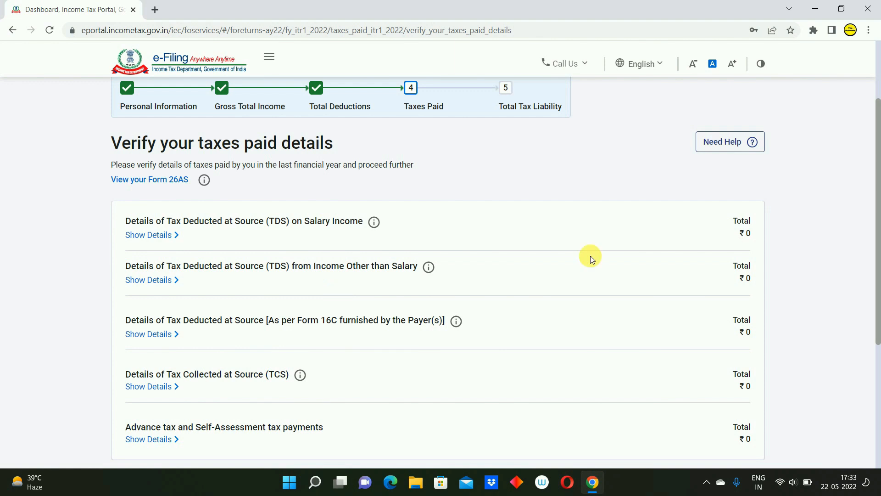
pyautogui.moveTo(878, 246); pyautogui.dragTo(877, 305)
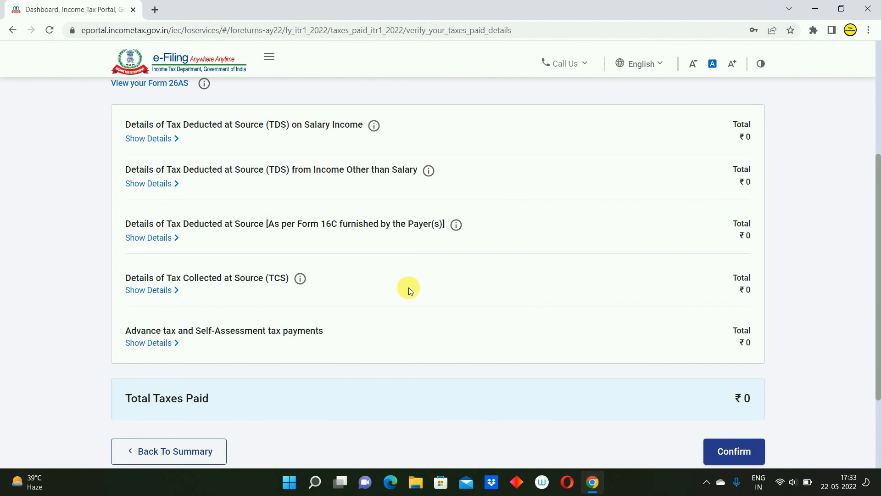
pyautogui.click(736, 451)
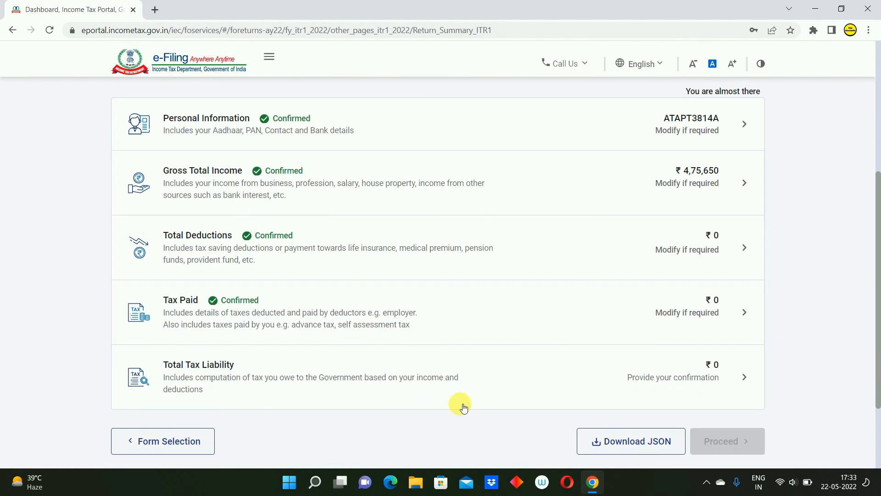
# Review and confirm the Total Tax Liability section, and proceed from the return summary to the return preview.
pyautogui.click(208, 384)
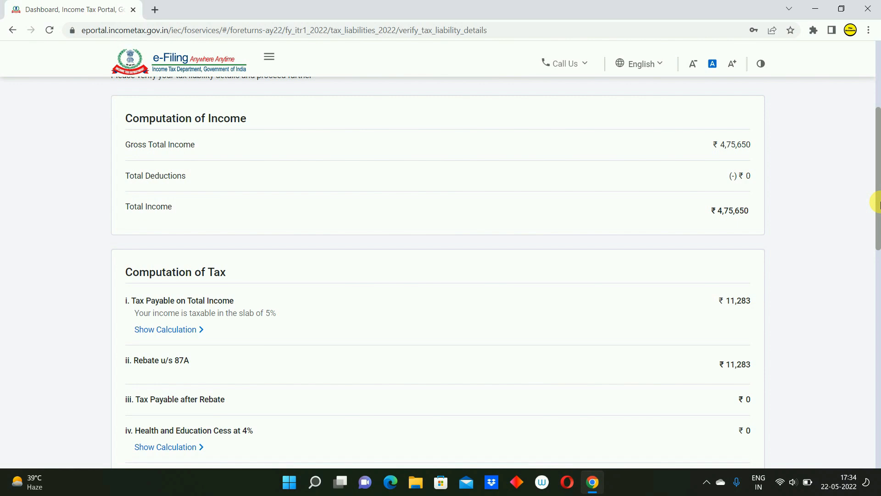
pyautogui.moveTo(877, 203); pyautogui.dragTo(877, 232)
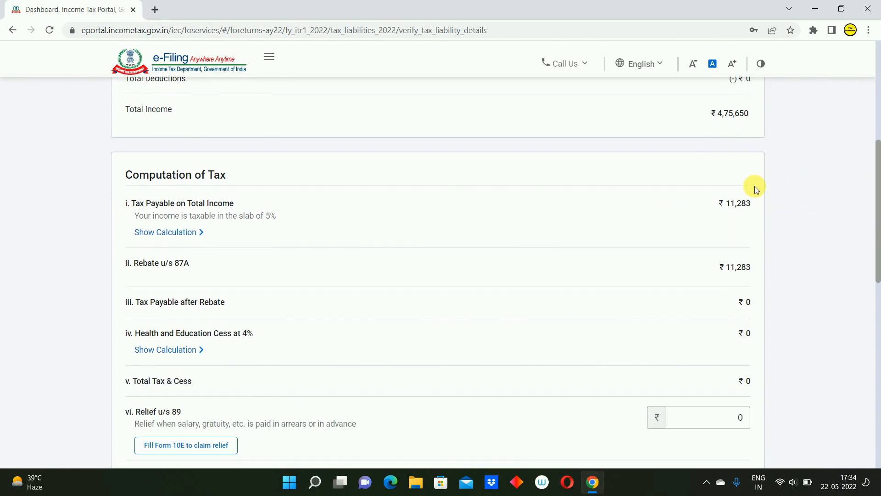
pyautogui.moveTo(876, 230); pyautogui.dragTo(879, 252)
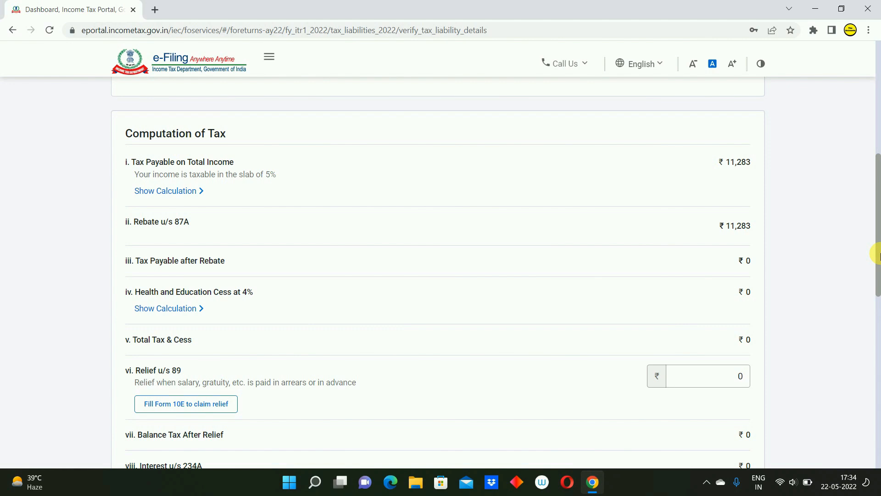
pyautogui.moveTo(877, 255); pyautogui.dragTo(871, 407)
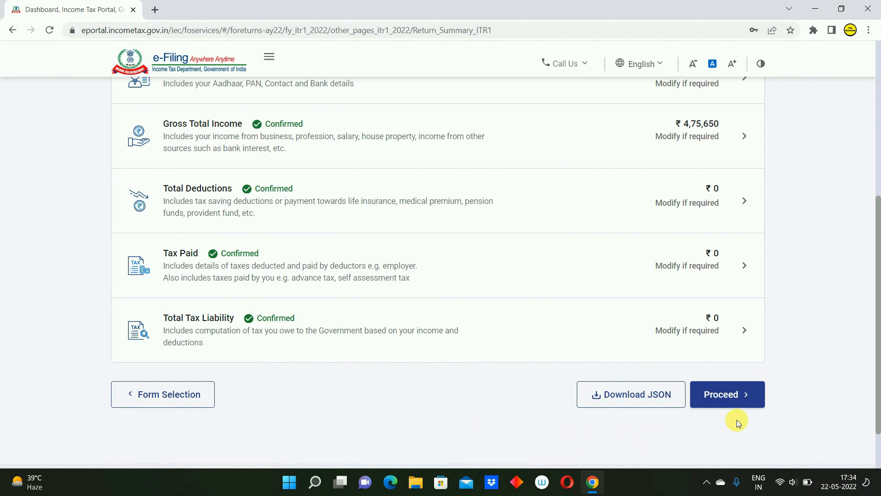
pyautogui.click(735, 405)
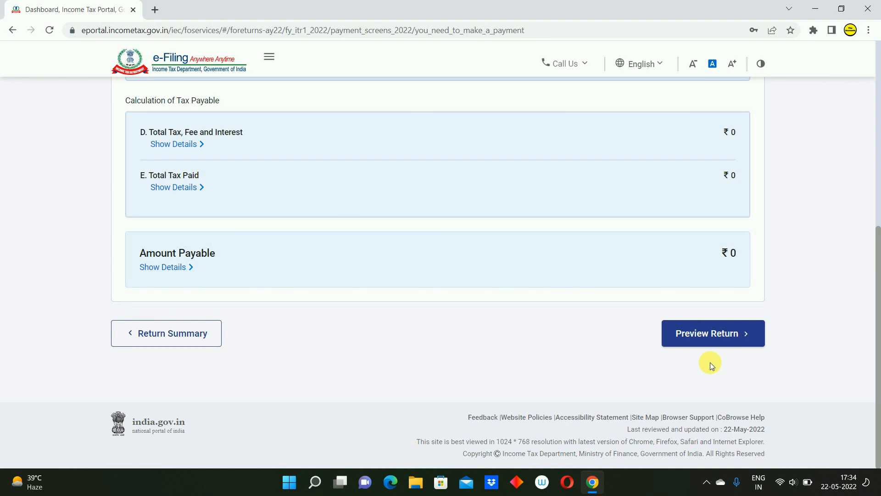
pyautogui.click(692, 334)
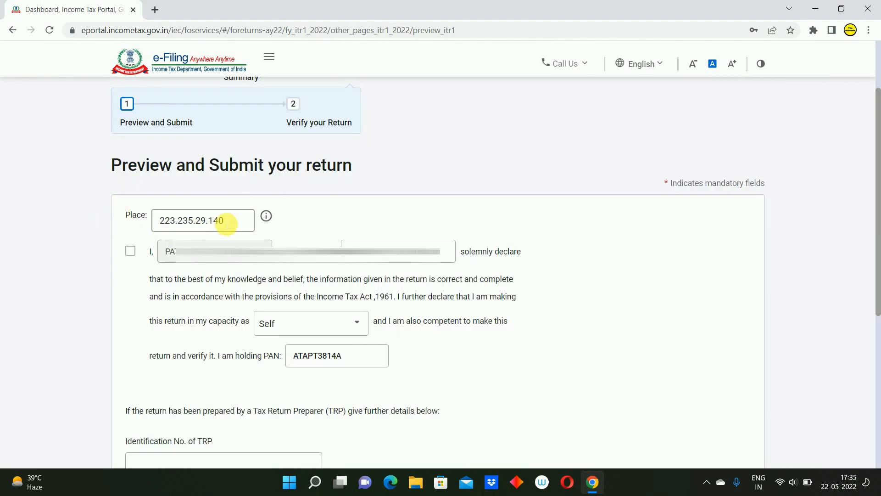
# Accept the return declaration in the capacity of Self, keeping the prefilled place, and proceed to the preview with the TRP details blank.
pyautogui.click(168, 221)
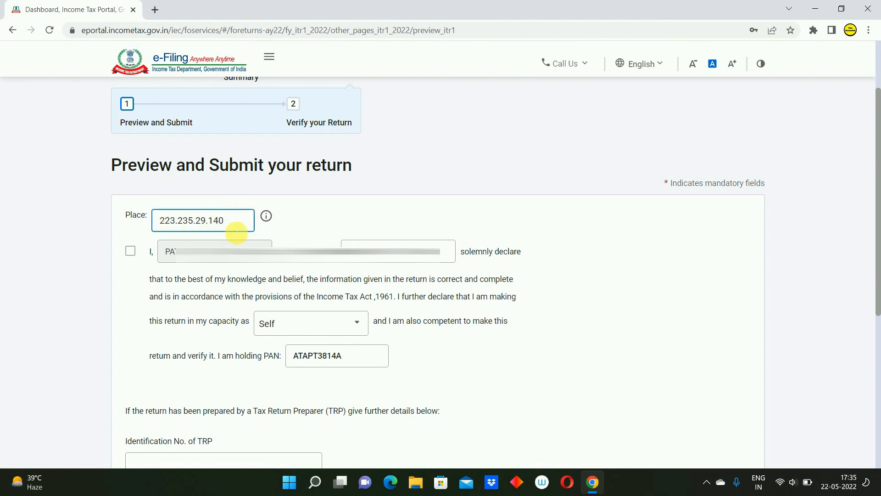
pyautogui.click(269, 218)
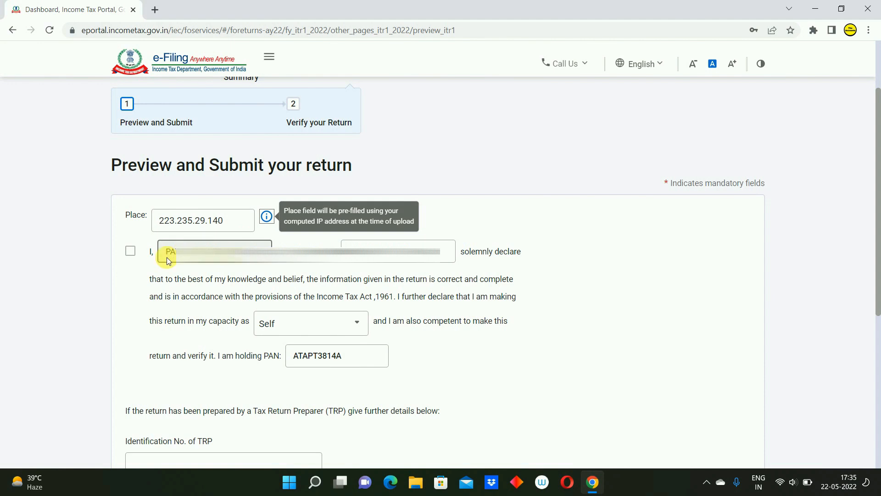
pyautogui.click(131, 252)
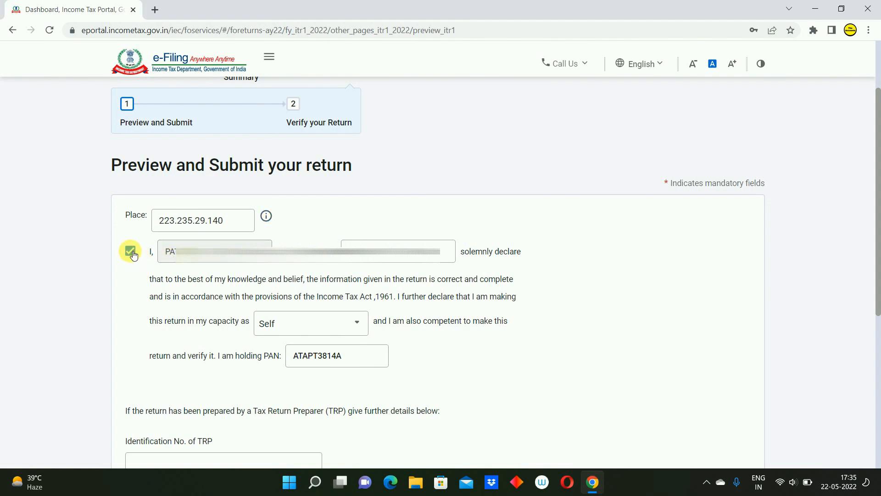
pyautogui.click(361, 327)
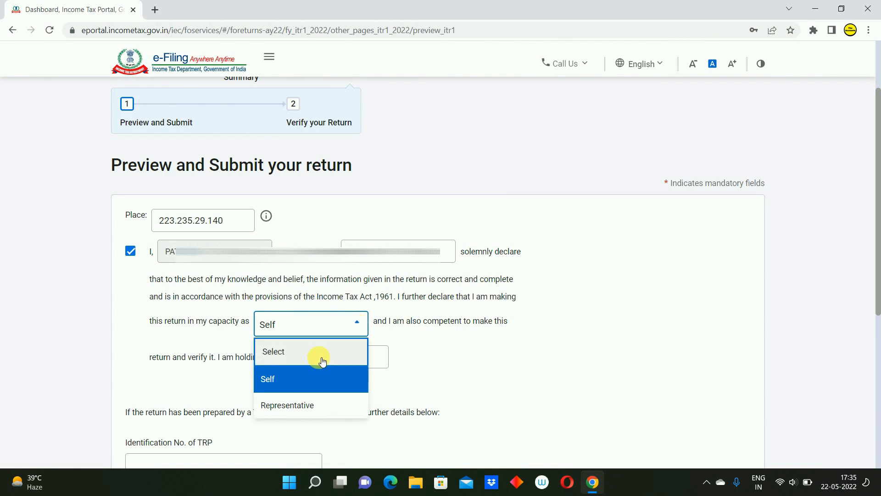
pyautogui.click(299, 376)
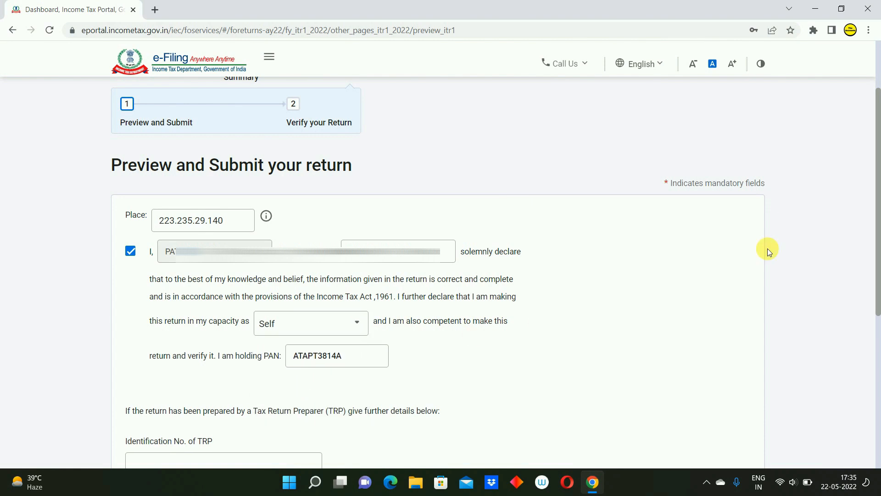
pyautogui.moveTo(875, 231); pyautogui.dragTo(876, 331)
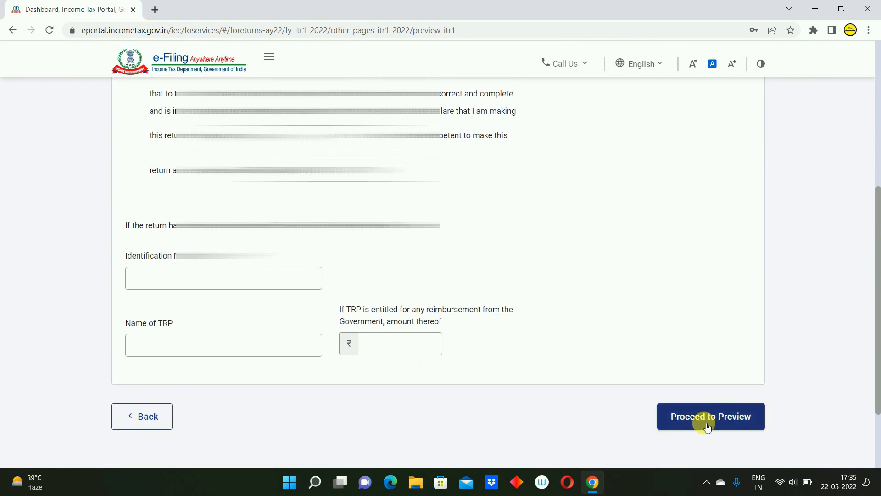
pyautogui.click(721, 415)
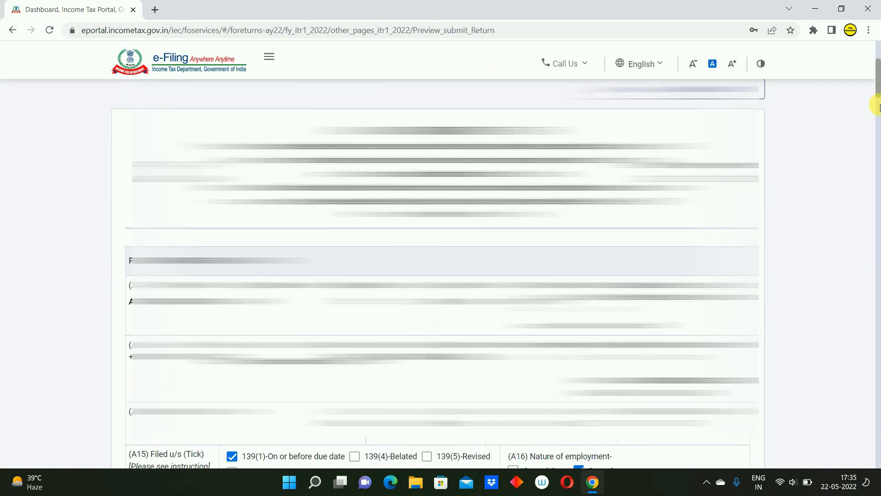
# Review the full return preview down to the verification section, validate the return and proceed to verification.
pyautogui.moveTo(875, 102); pyautogui.dragTo(869, 461)
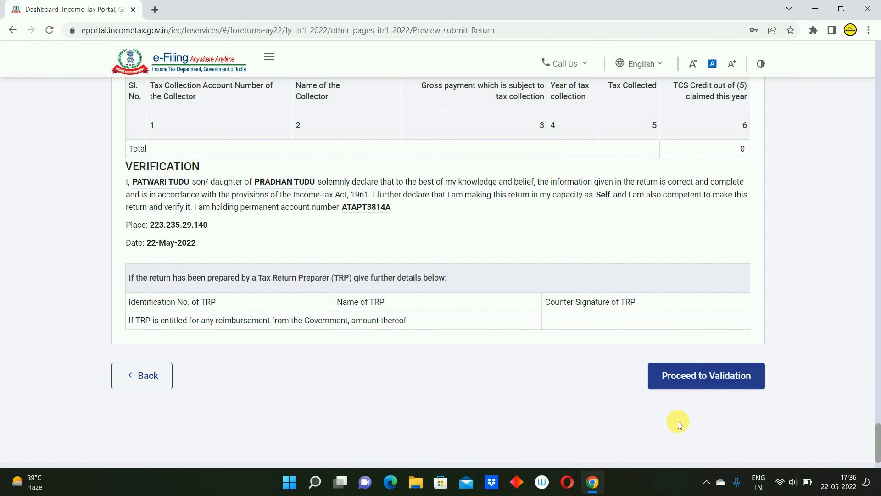
pyautogui.click(735, 379)
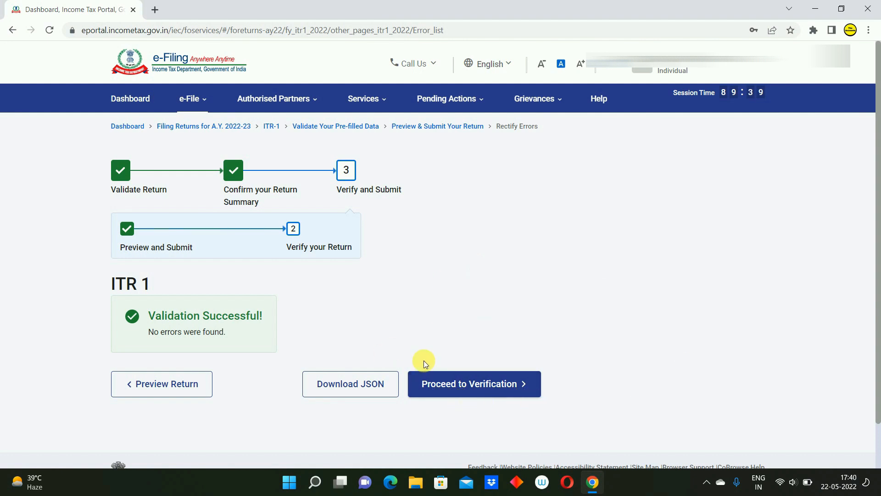
pyautogui.click(424, 384)
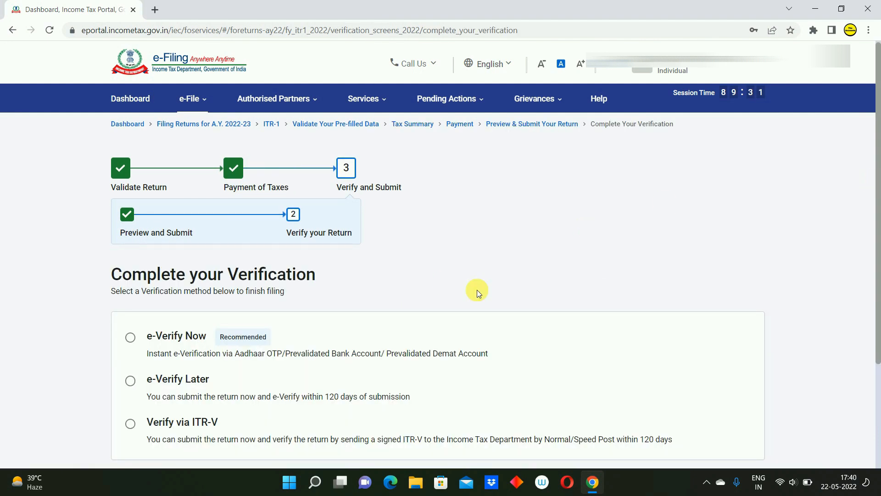
# Choose Verify via ITR-V as the verification method and confirm the submission of the return.
pyautogui.scroll(-2, 878, 241)
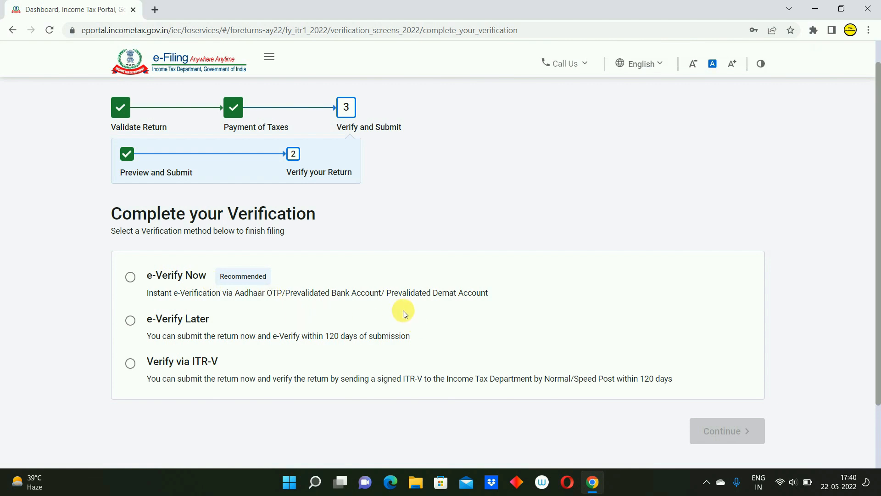
pyautogui.click(130, 363)
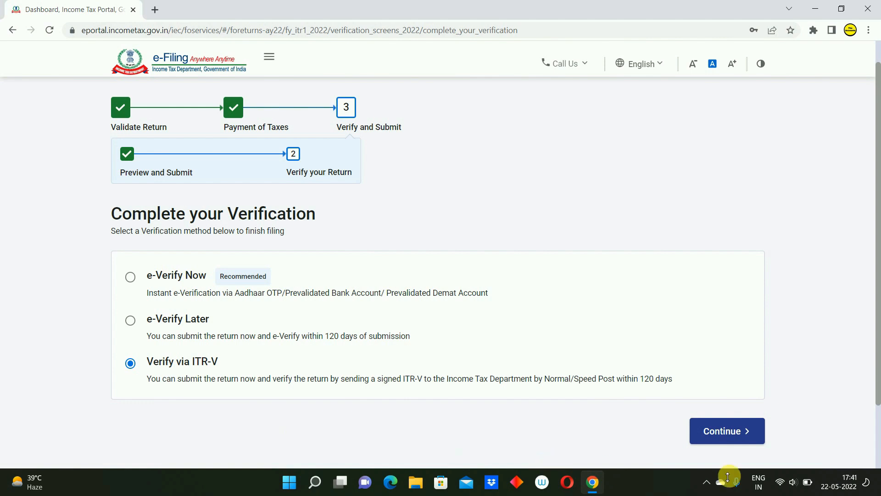
pyautogui.click(729, 431)
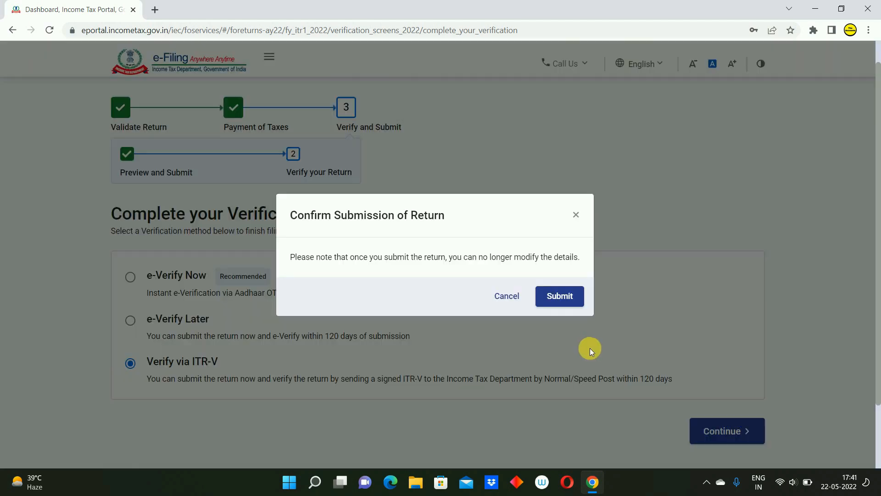
pyautogui.click(559, 296)
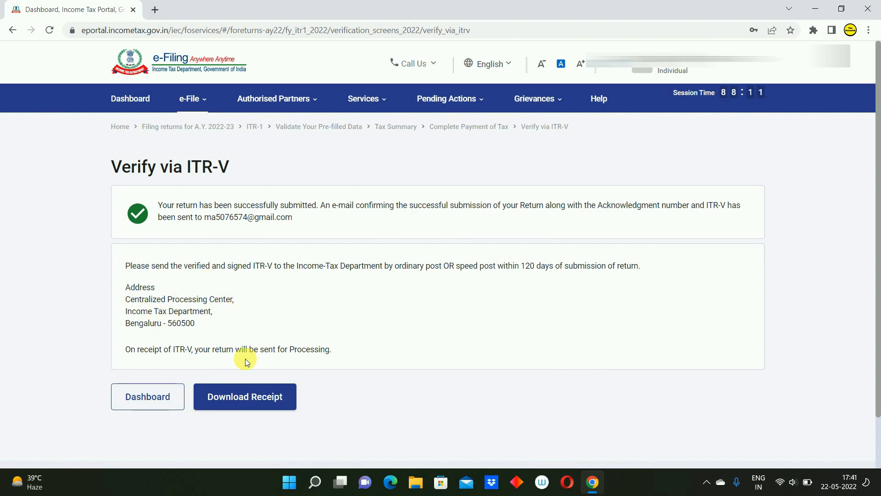
# Download the submission receipt and review the ITR-V form, including its verification details and instructions.
pyautogui.click(246, 407)
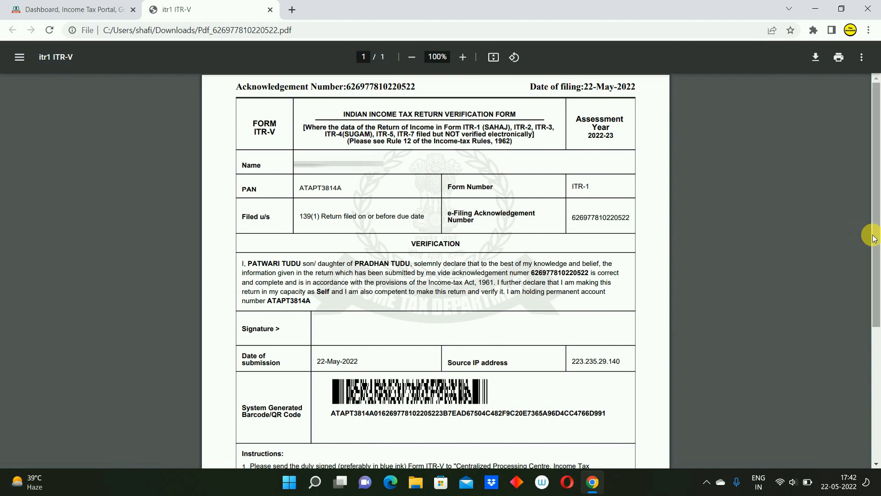
pyautogui.moveTo(875, 235); pyautogui.dragTo(876, 305)
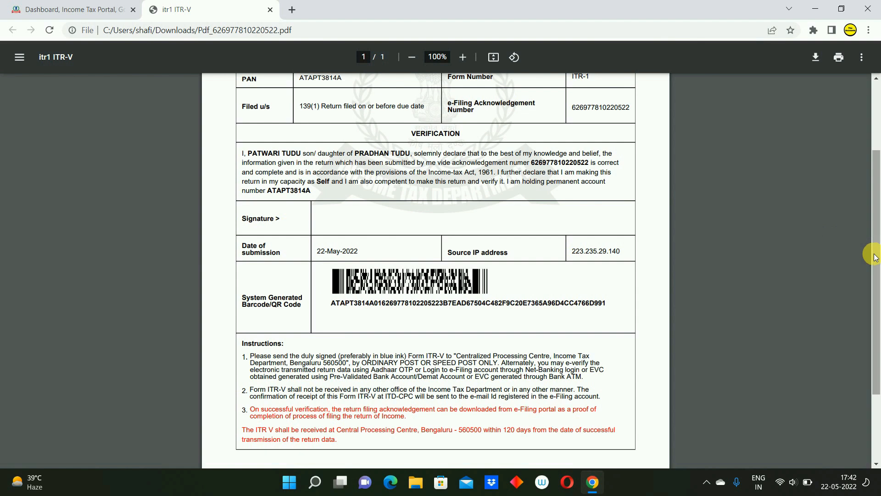
pyautogui.moveTo(874, 257); pyautogui.dragTo(875, 189)
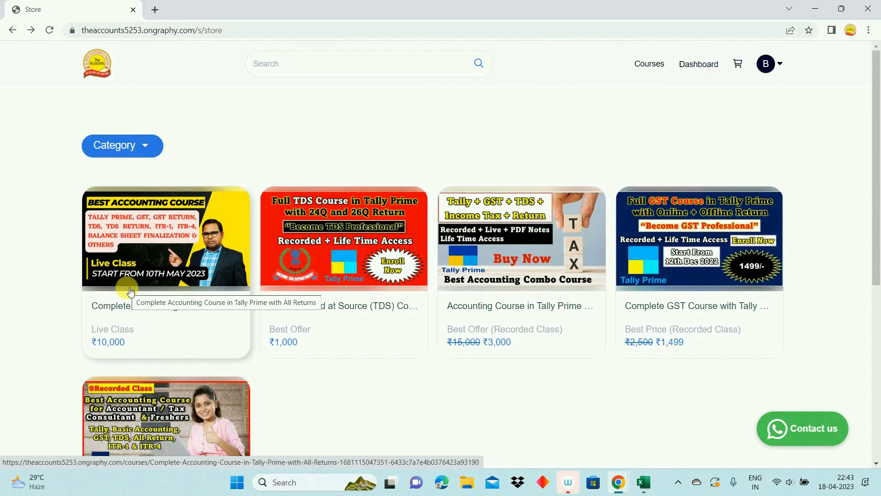
# View the details of the Complete Accounting Course in Tally Prime with All Returns and go back to the course store.
pyautogui.click(155, 251)
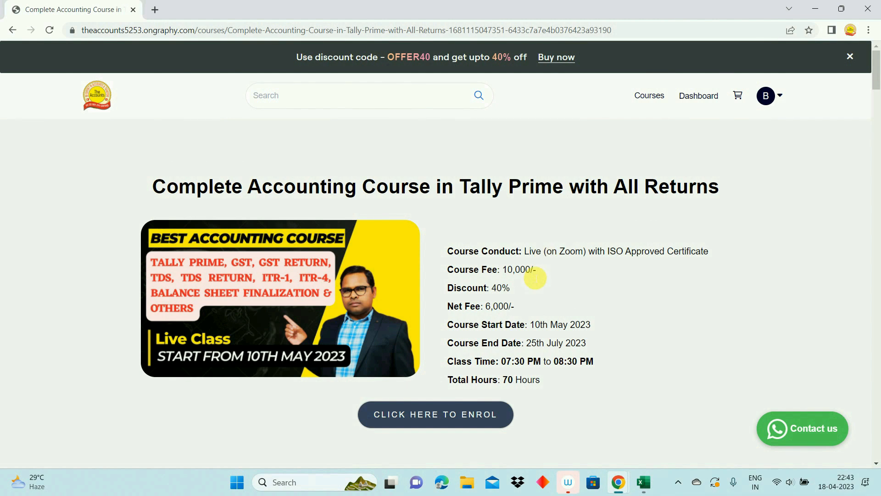
pyautogui.click(11, 30)
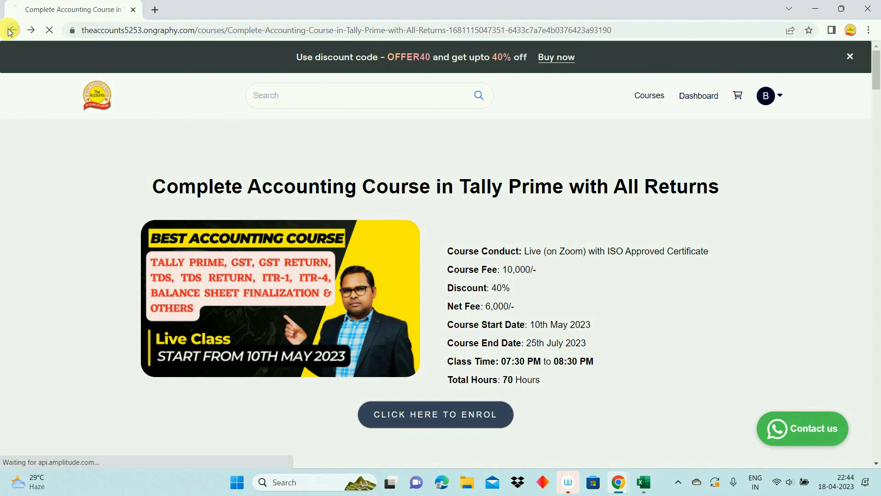